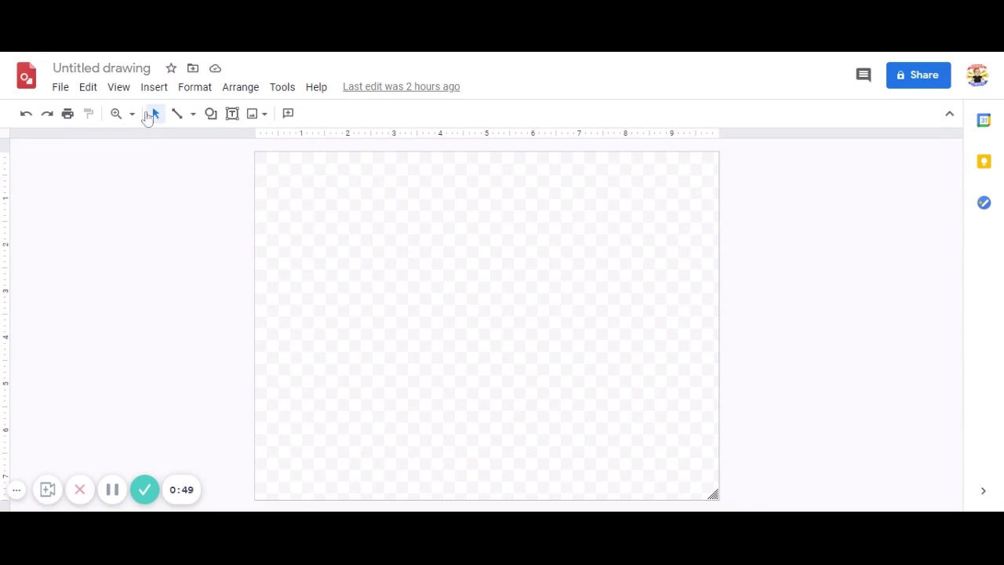
Check the Insert menu's image options, then open the Image button's source dropdown
left_click(153, 88)
mouse_move(158, 117)
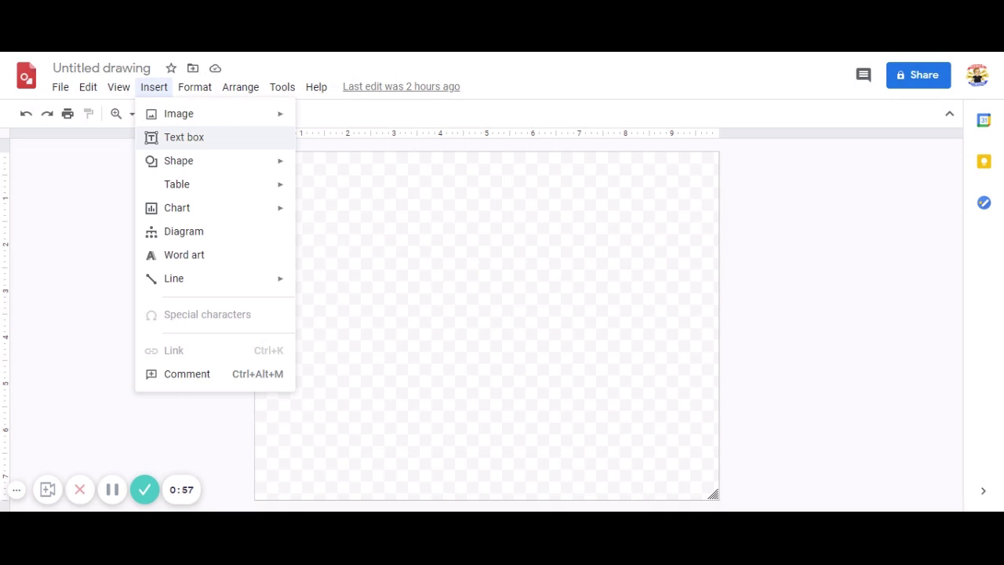
left_click(388, 221)
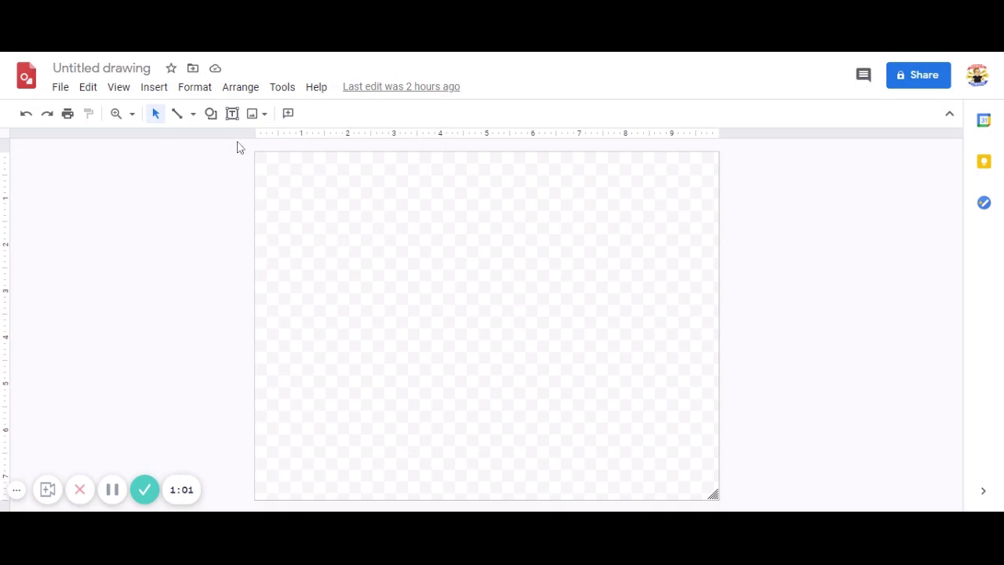
left_click(263, 116)
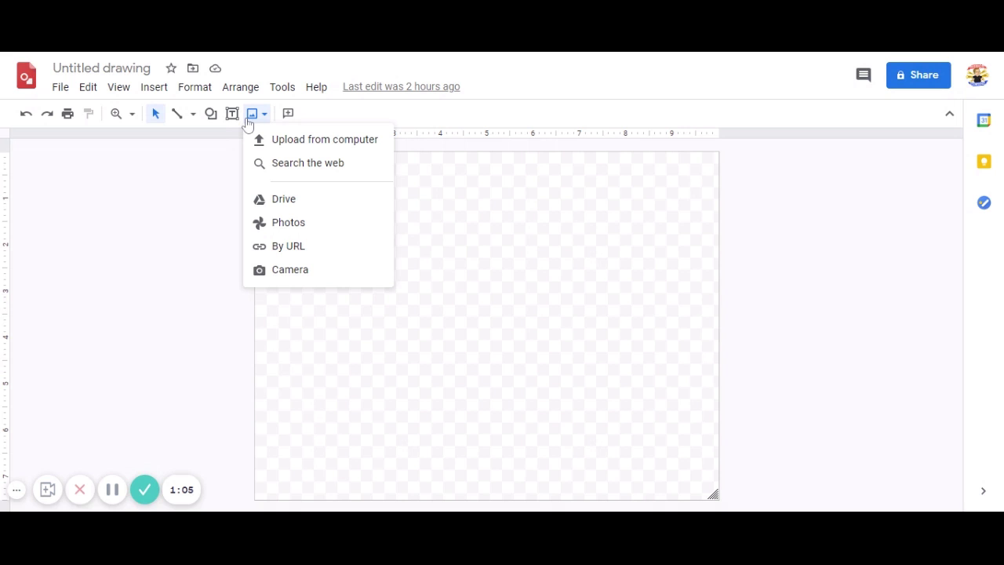
Dismiss the image source dropdown to make way for pasting the TEACHING Bitmoji
left_click(228, 178)
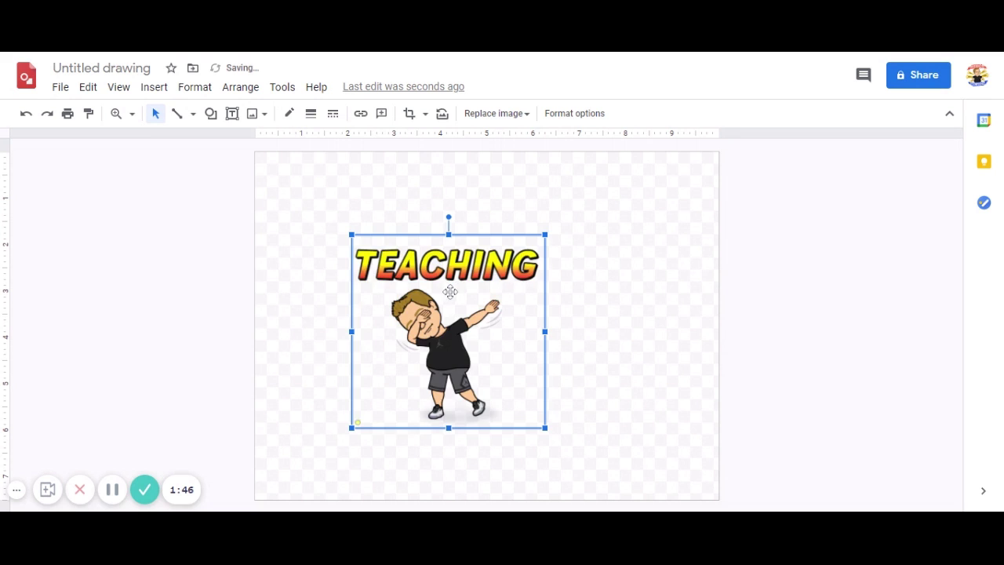
Drag the TEACHING Bitmoji to the centre guide of the page and deselect it
left_click_drag(448, 292, 488, 287)
left_click(643, 337)
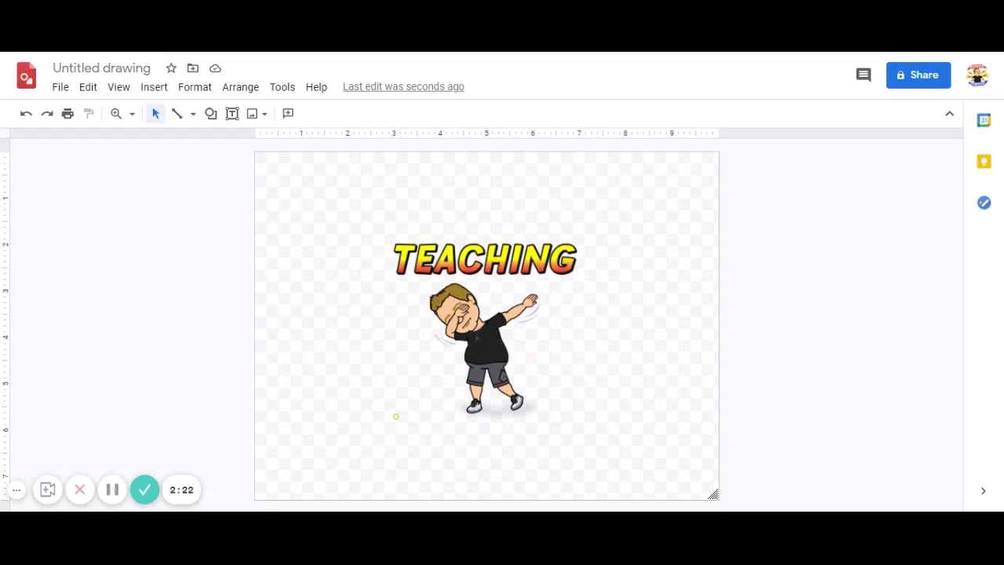
Paste the masked-face Bitmoji and rearrange it beside the dabbing TEACHING image
key("ctrl+v")
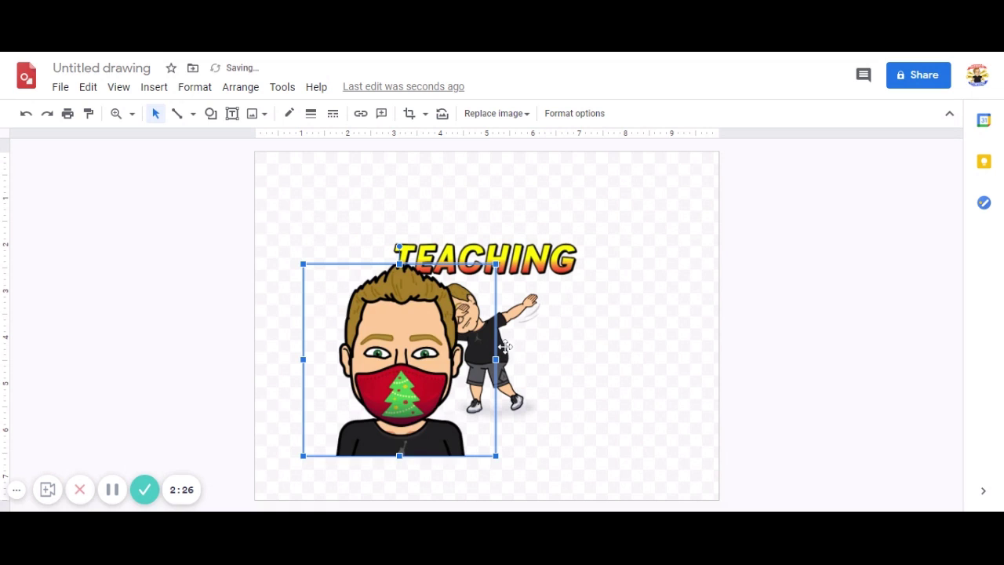
mouse_move(510, 345)
left_mouse_down()
mouse_move(587, 338)
mouse_move(610, 348)
left_mouse_up()
left_click_drag(427, 358, 418, 324)
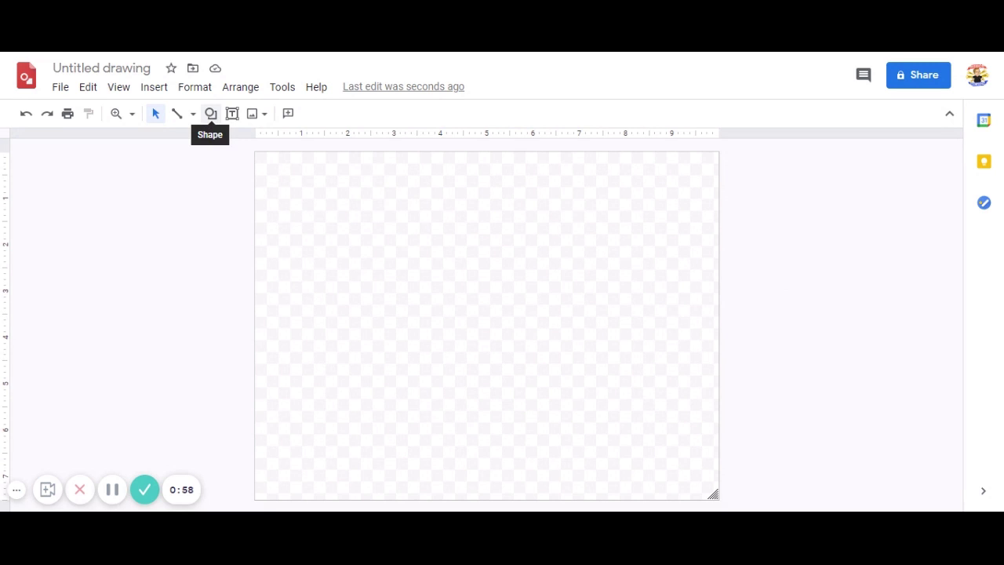
Draw a trial oval, delete it, and pick the Oval shape tool again
left_click(211, 113)
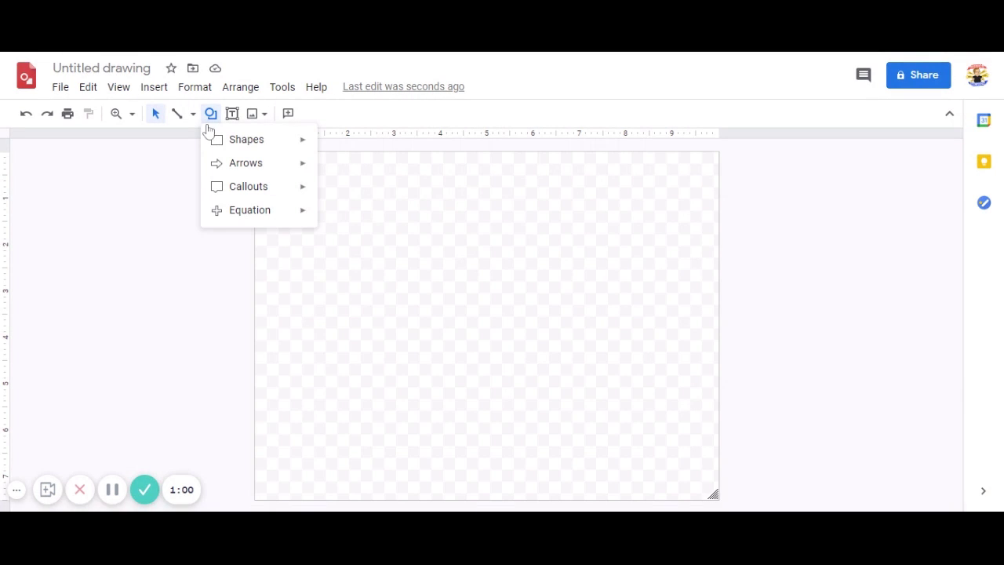
mouse_move(225, 147)
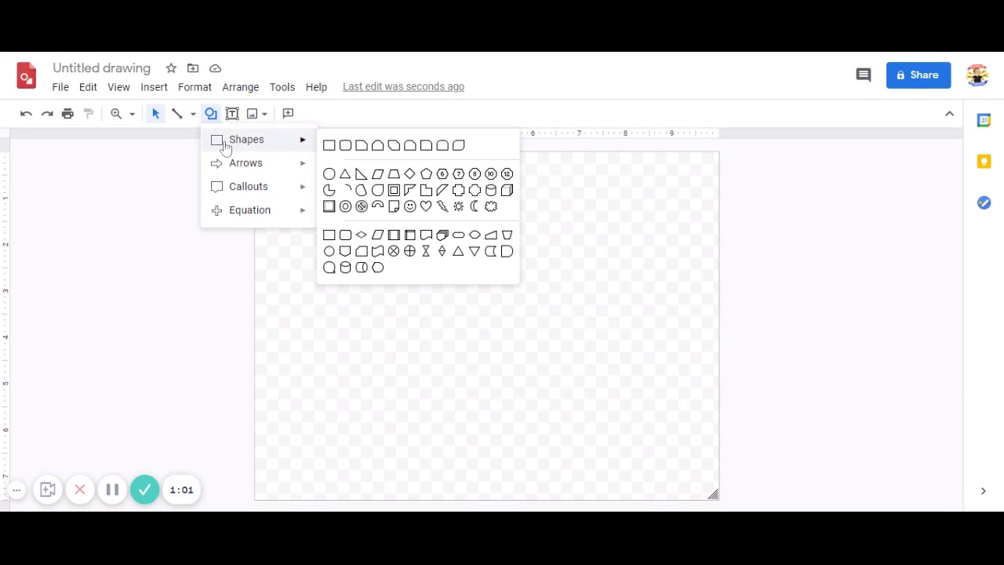
left_click(329, 174)
left_click_drag(293, 174, 415, 339)
key("Delete")
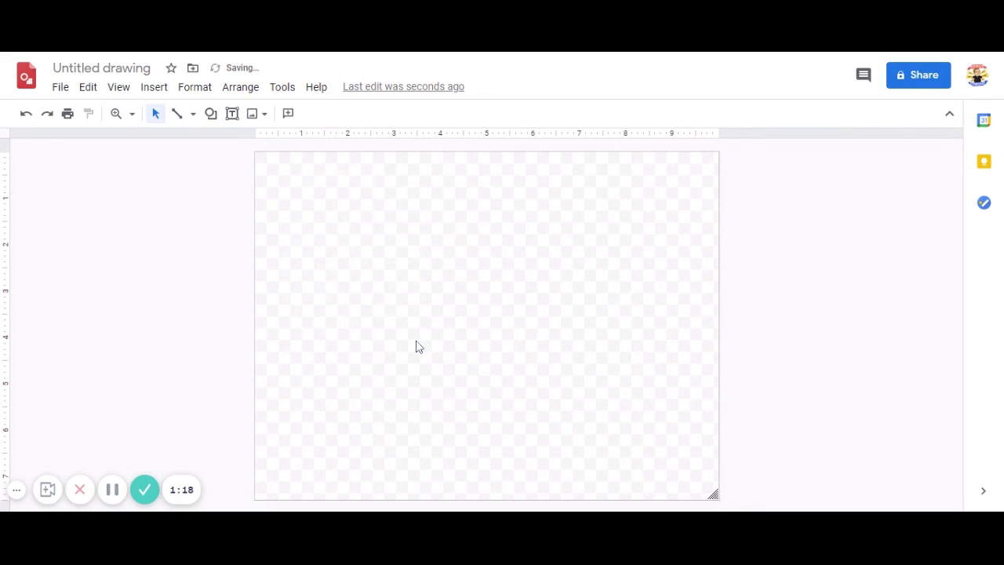
left_click(211, 114)
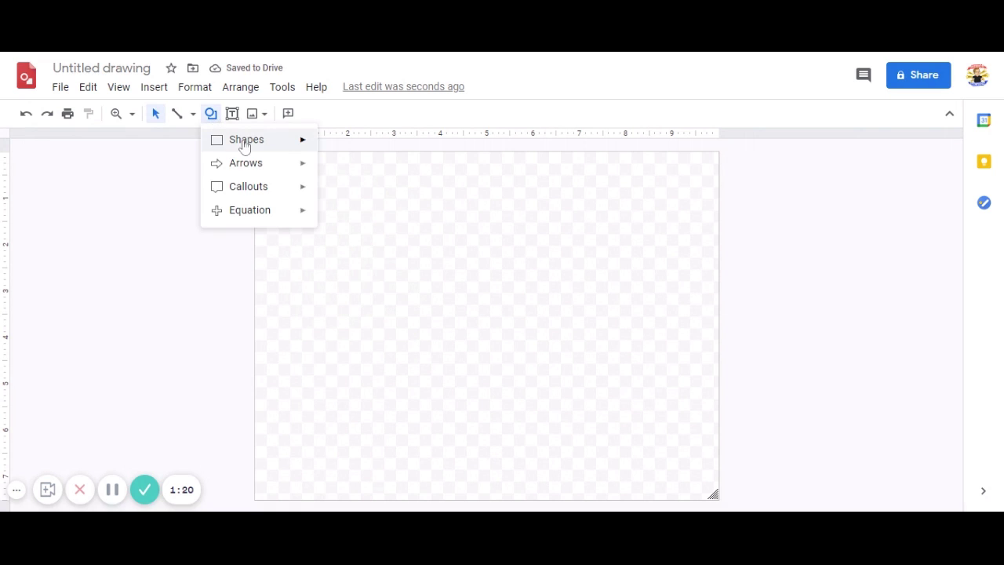
mouse_move(308, 145)
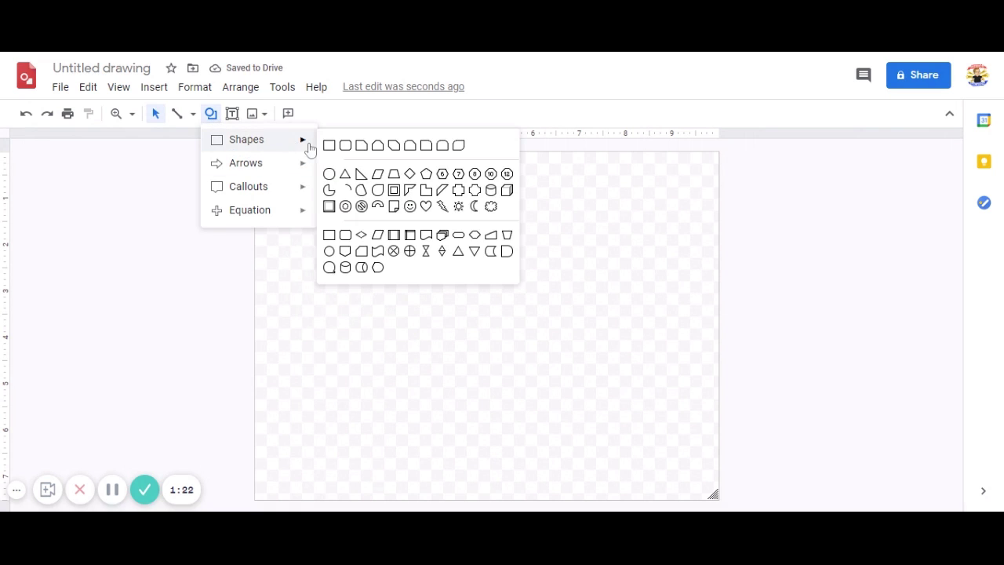
left_click(329, 174)
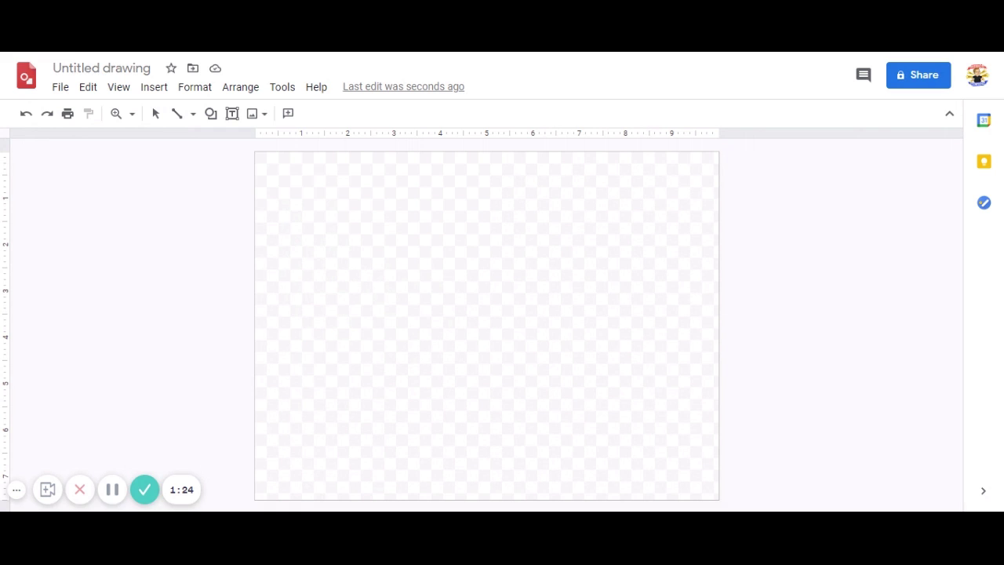
Draw a large circle and duplicate it, overlapping the copy to the right
left_click_drag(292, 179, 503, 390)
mouse_move(408, 296)
left_mouse_down()
mouse_move(396, 330)
mouse_move(354, 325)
left_mouse_up()
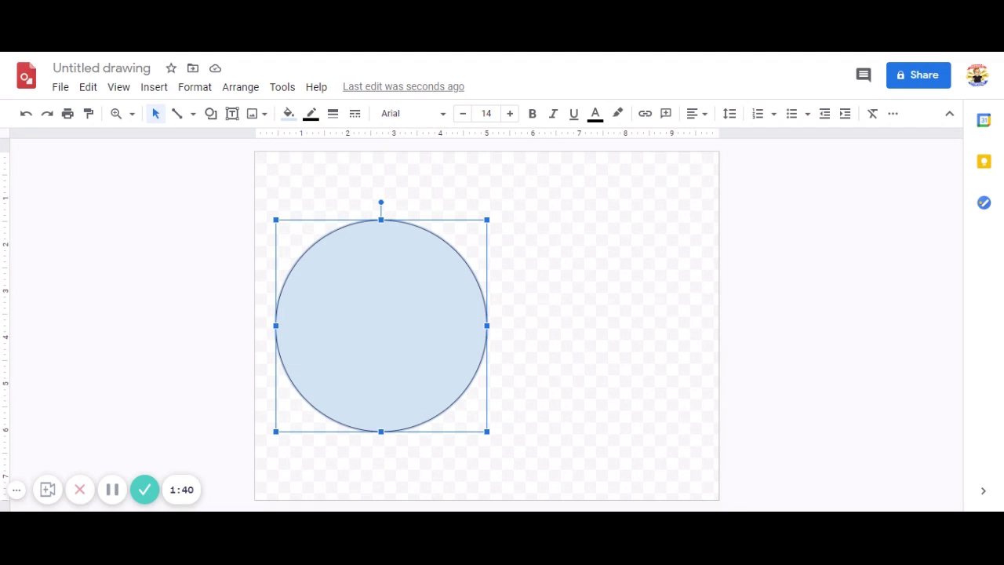
key("ctrl+d")
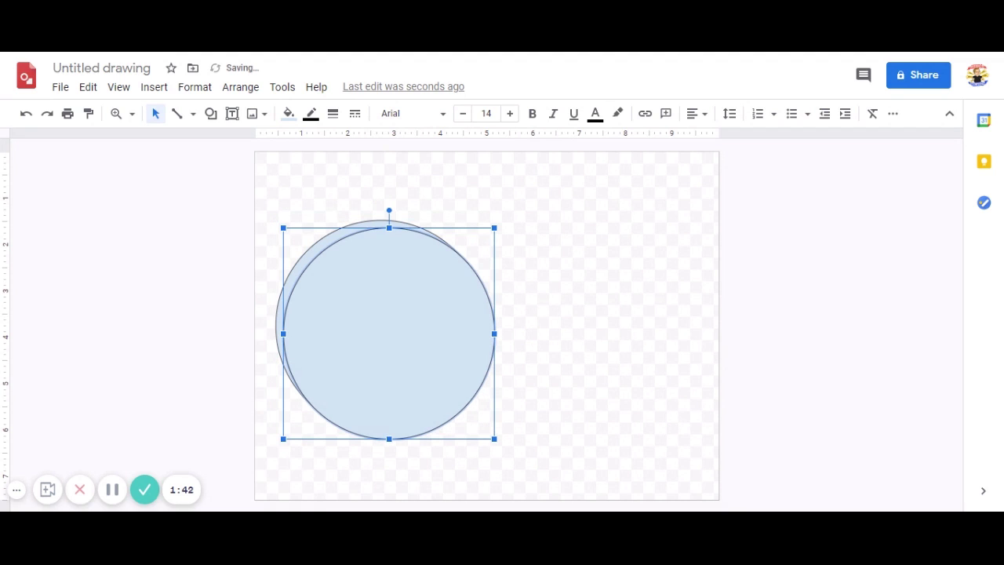
left_click_drag(453, 345, 603, 338)
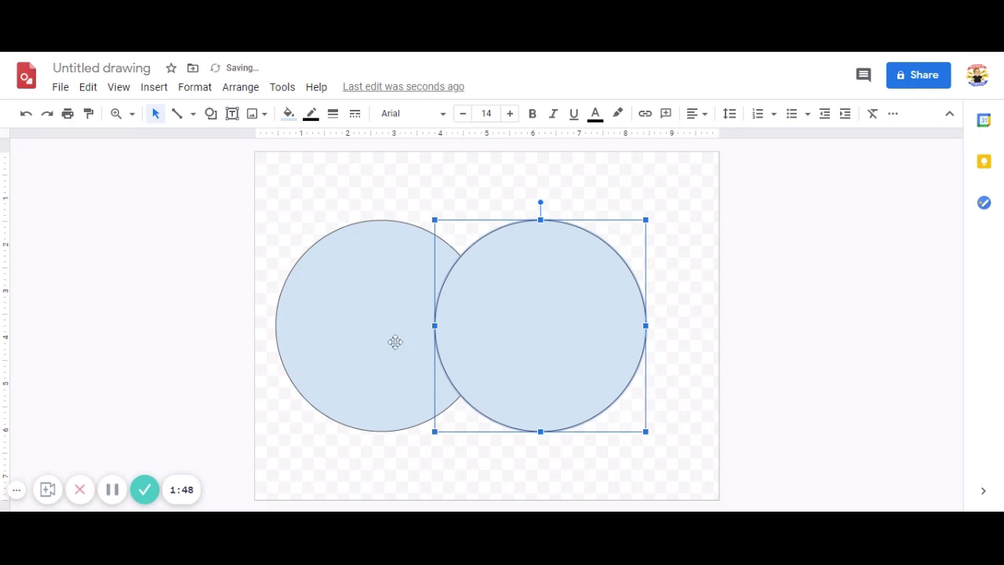
Select both circles and move the pair to the centre of the page
left_click(343, 328, "shift")
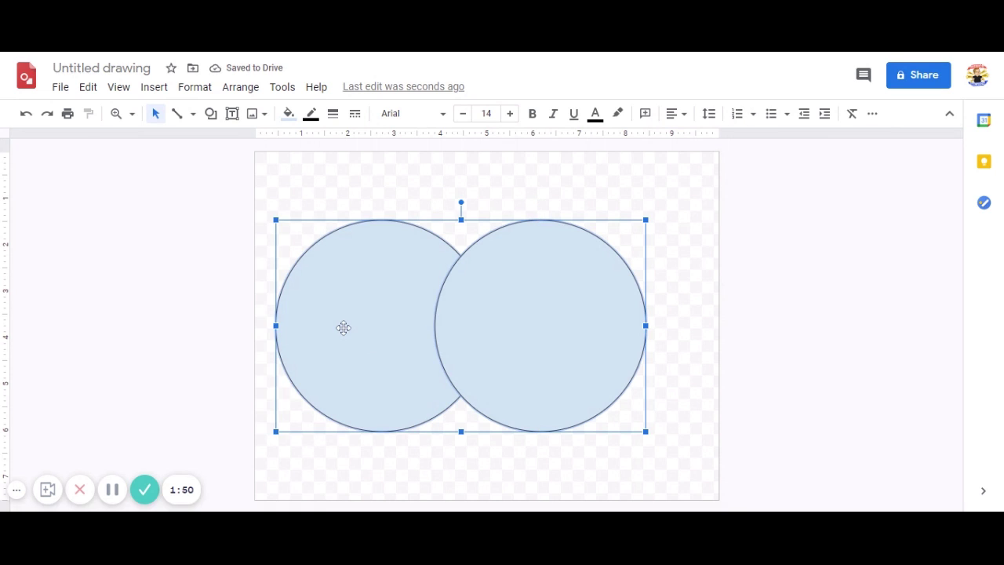
left_click_drag(344, 329, 369, 332)
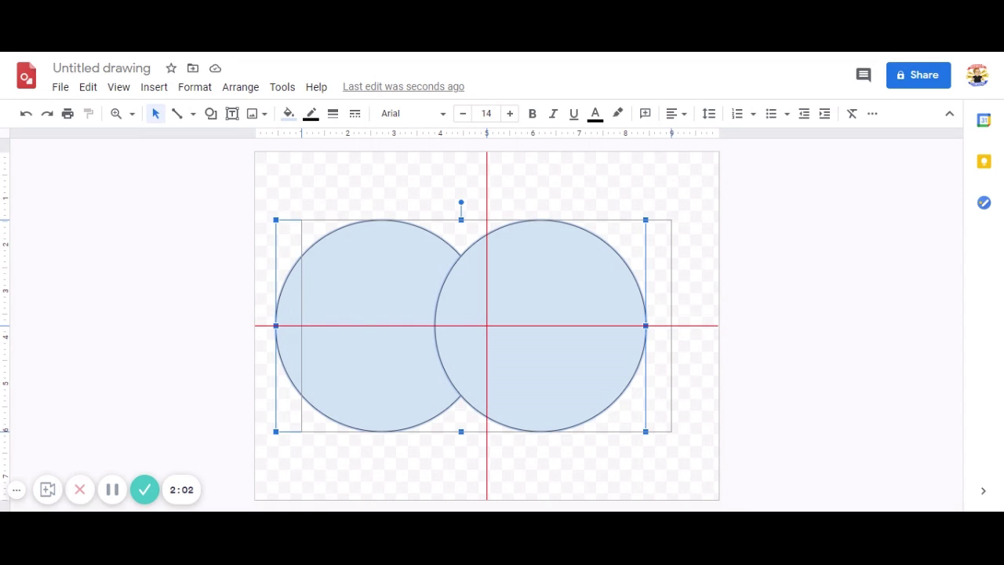
left_click_drag(367, 327, 368, 327)
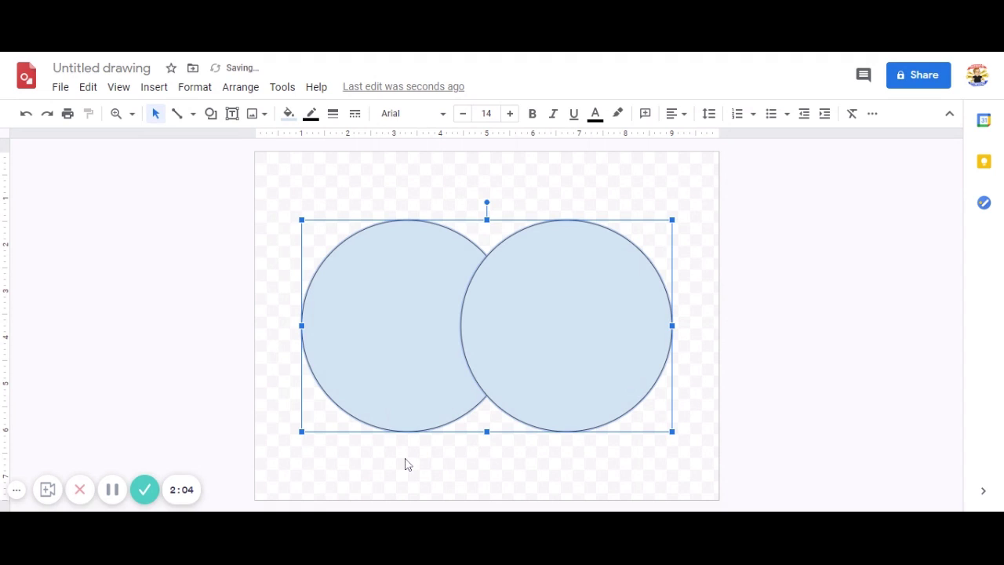
left_click(407, 464)
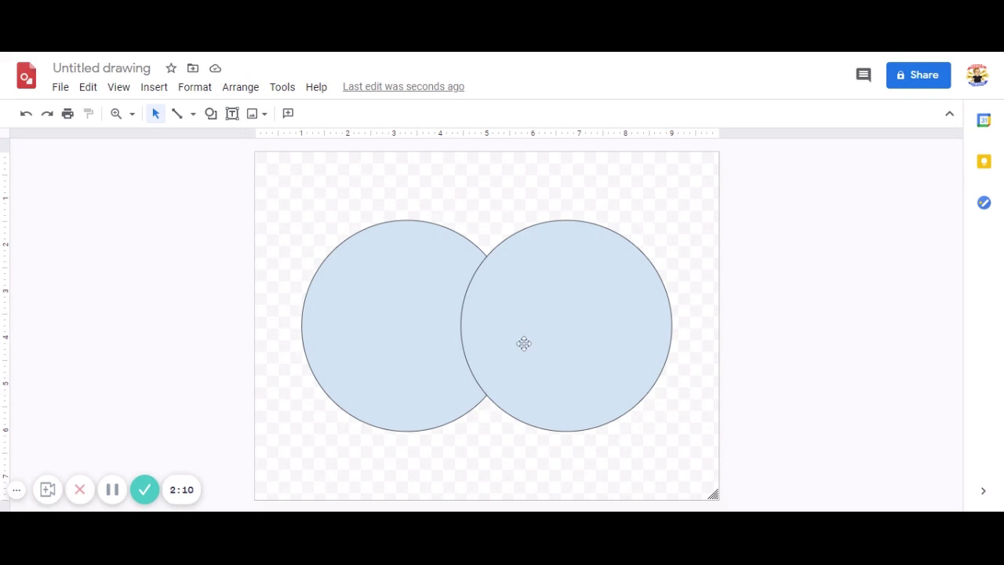
Set the fill colour of the left and right circles to Transparent
left_click(408, 291)
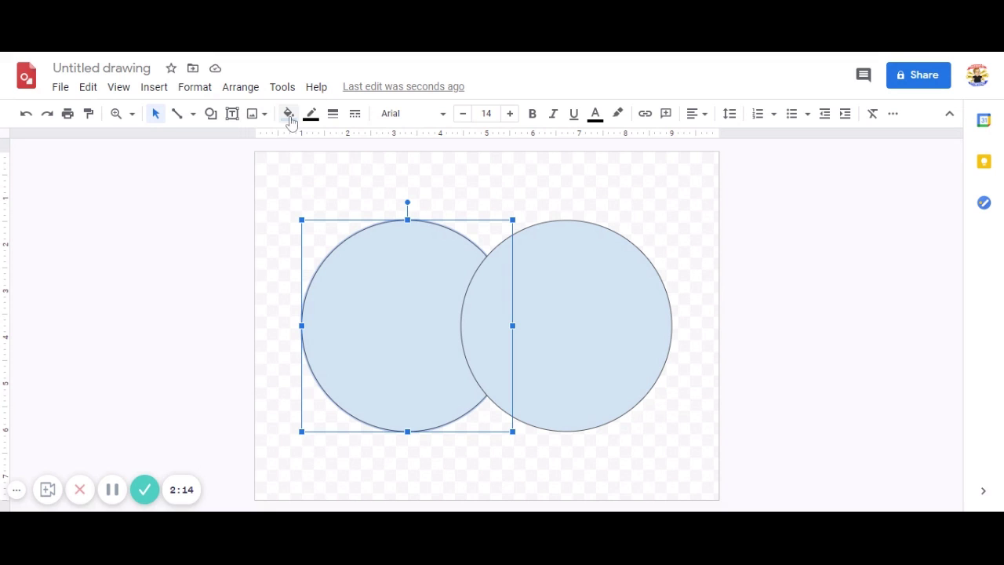
left_click(288, 113)
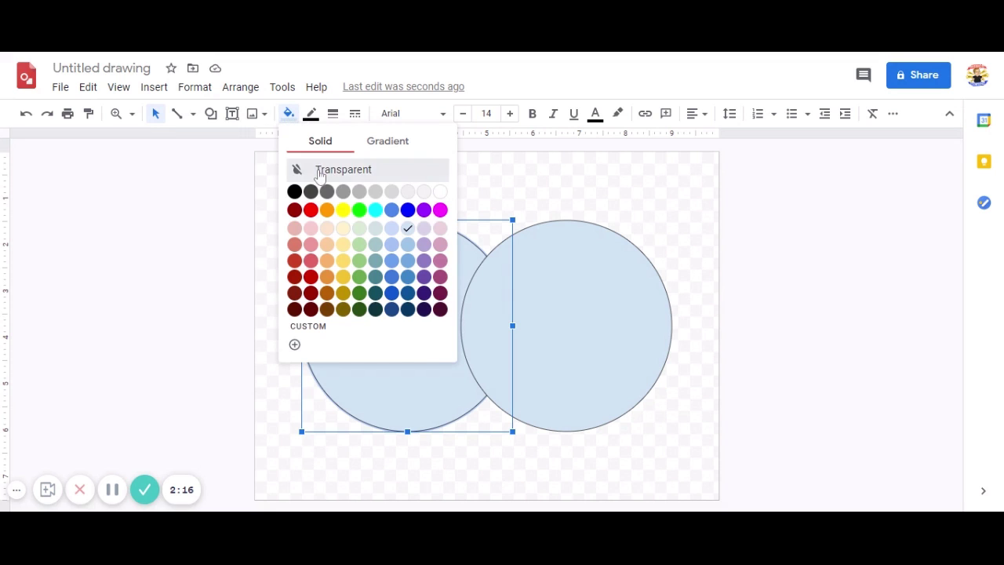
left_click(320, 170)
left_click(578, 341)
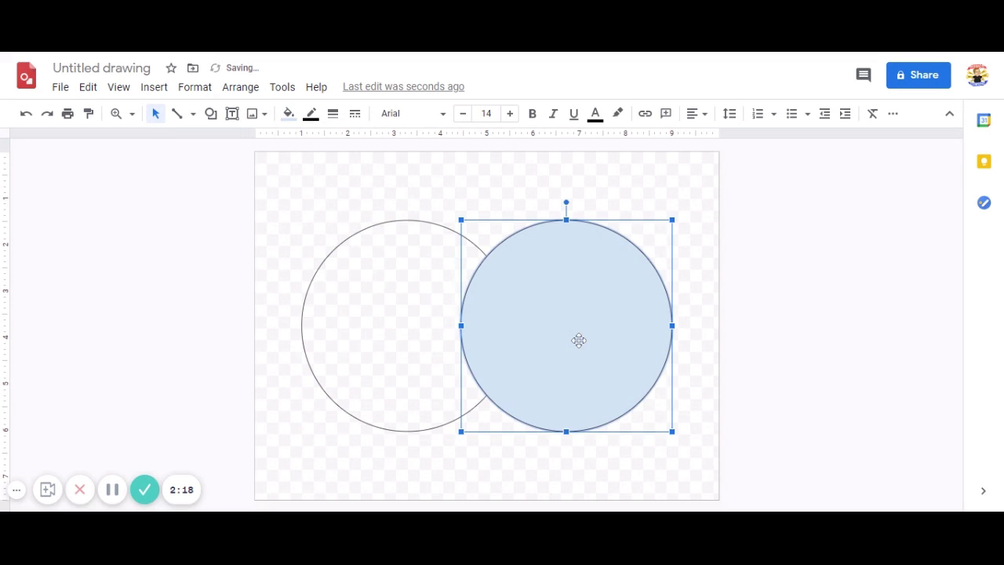
left_click(289, 113)
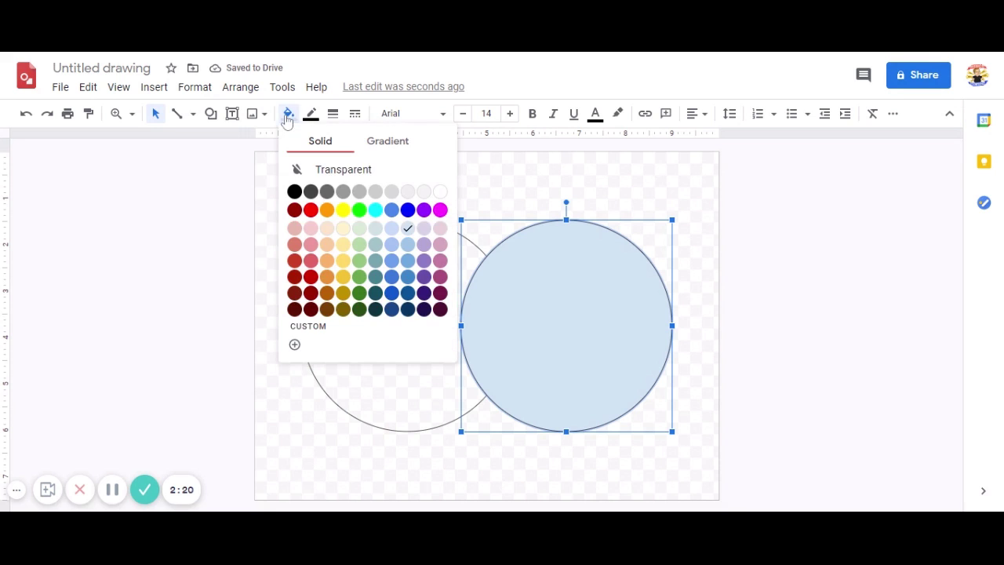
left_click(309, 170)
left_click(753, 352)
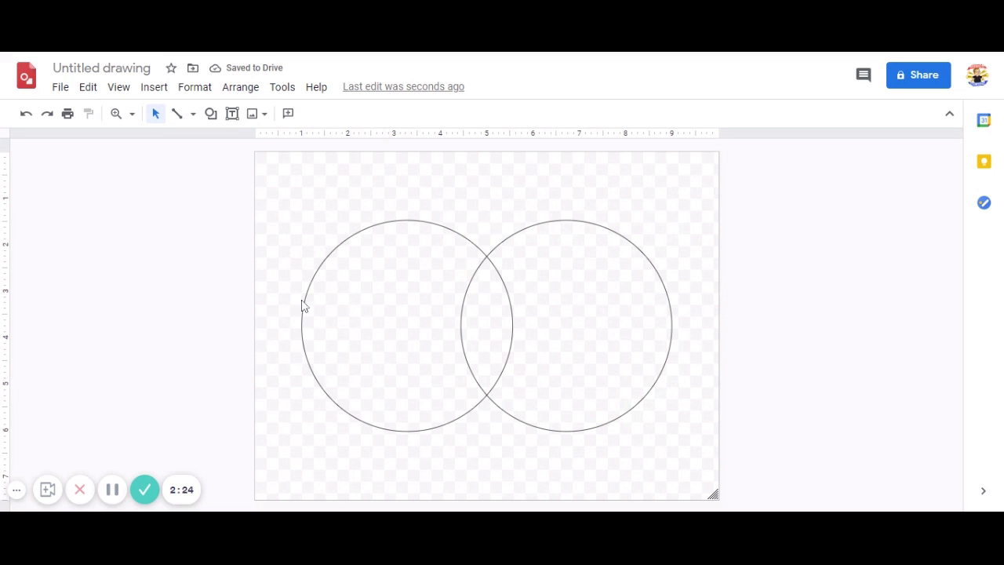
Set Border color to red on the left circle and green on the right circle
left_click(331, 301)
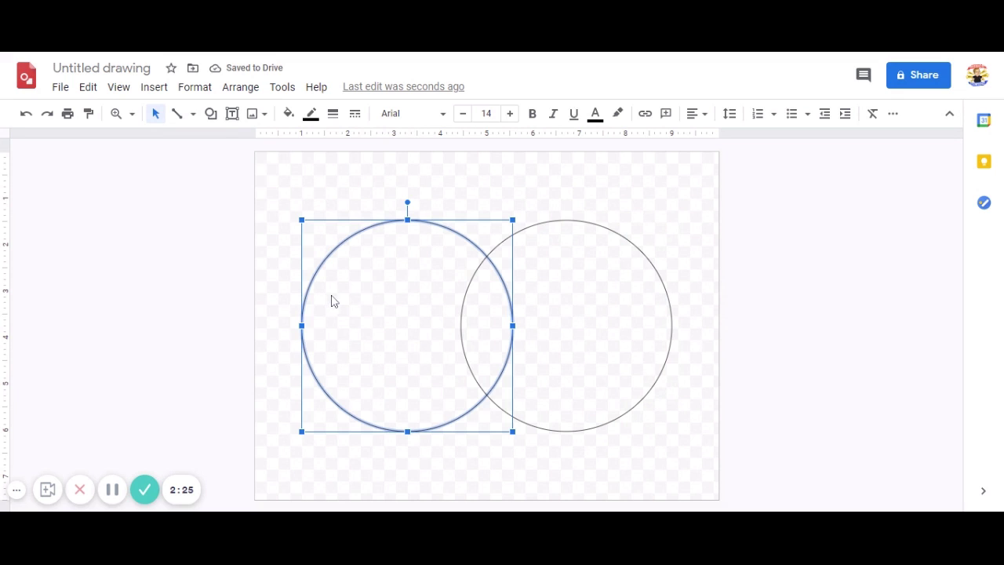
left_click(314, 120)
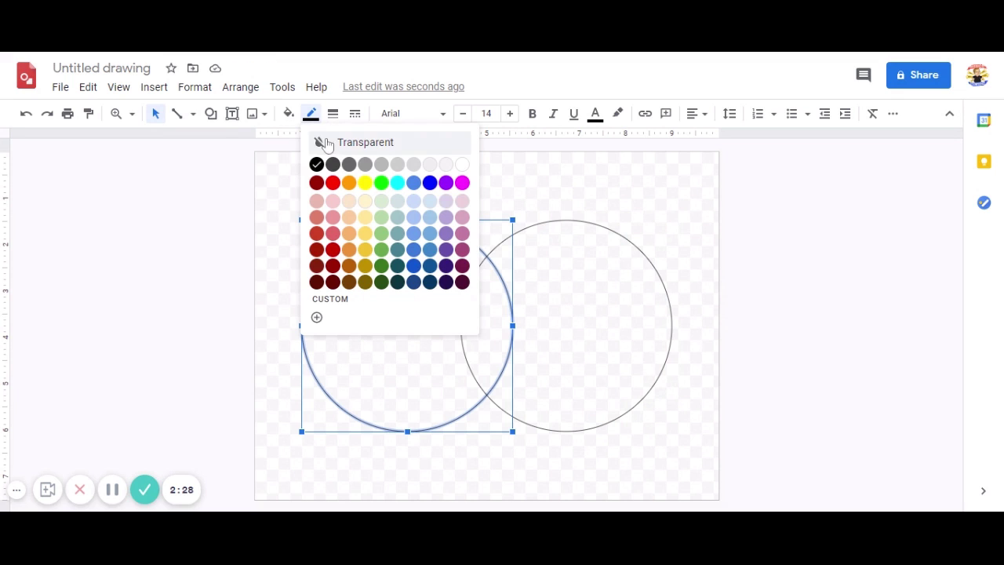
left_click(328, 193)
left_click(578, 296)
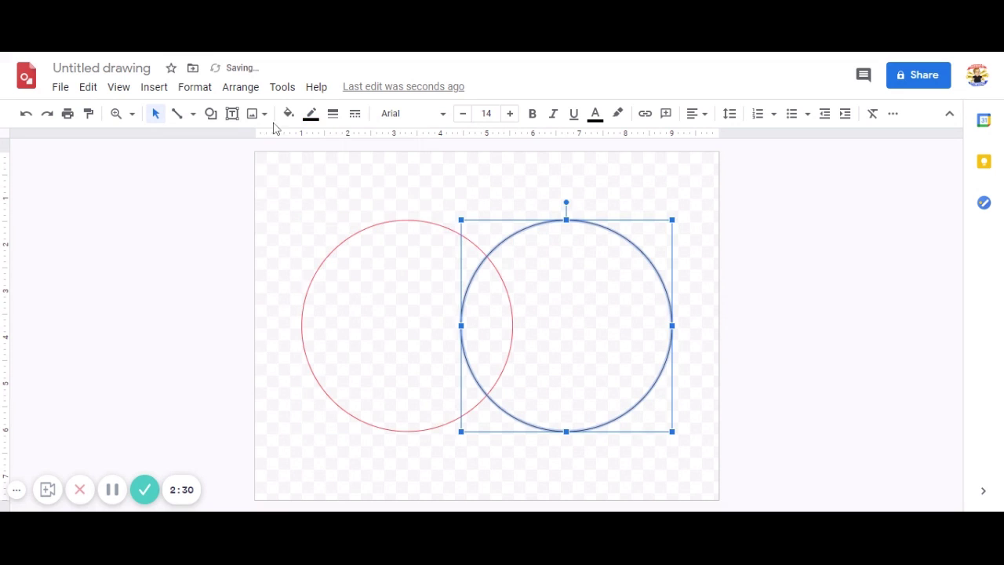
left_click(310, 114)
left_click(381, 186)
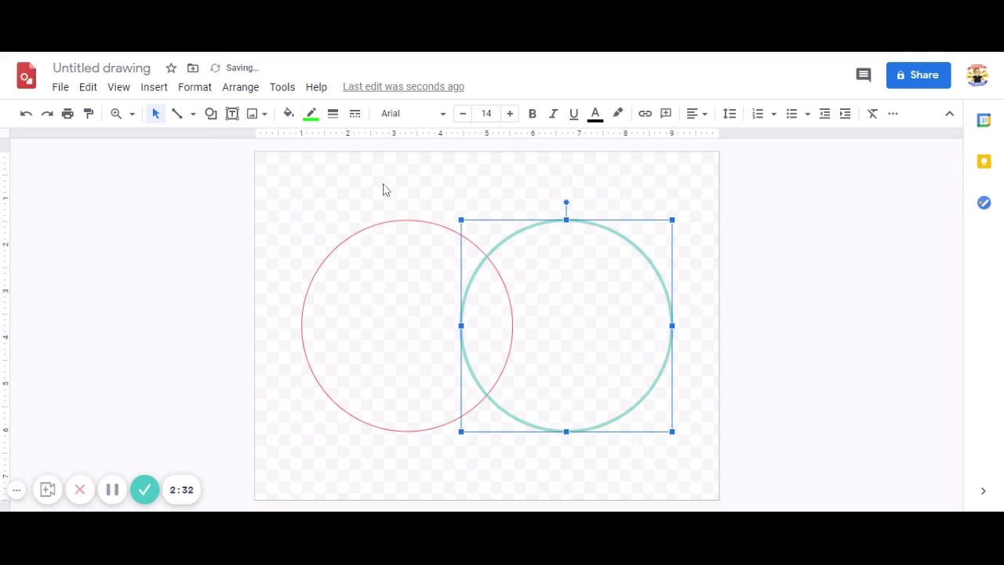
left_click(395, 296)
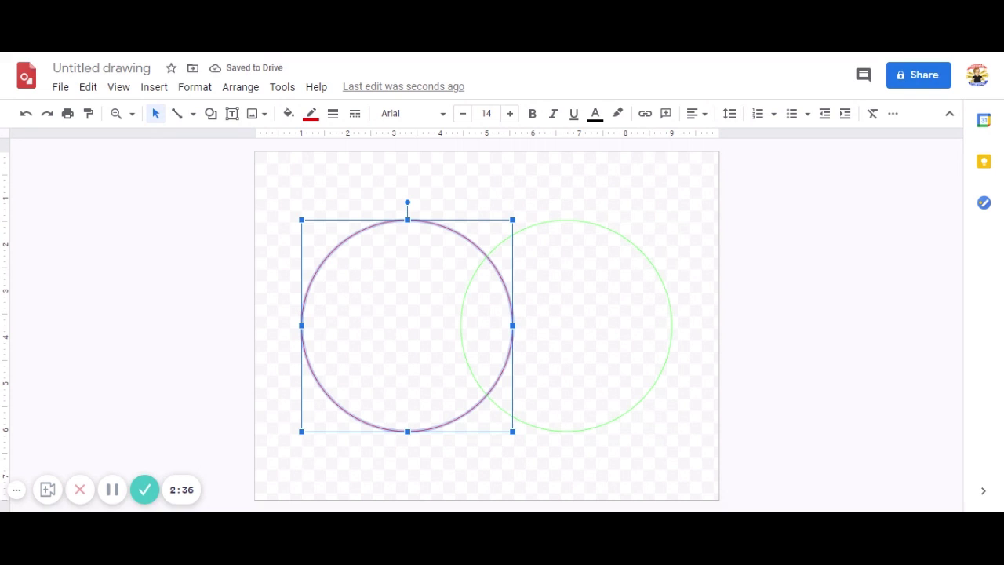
left_click(730, 313)
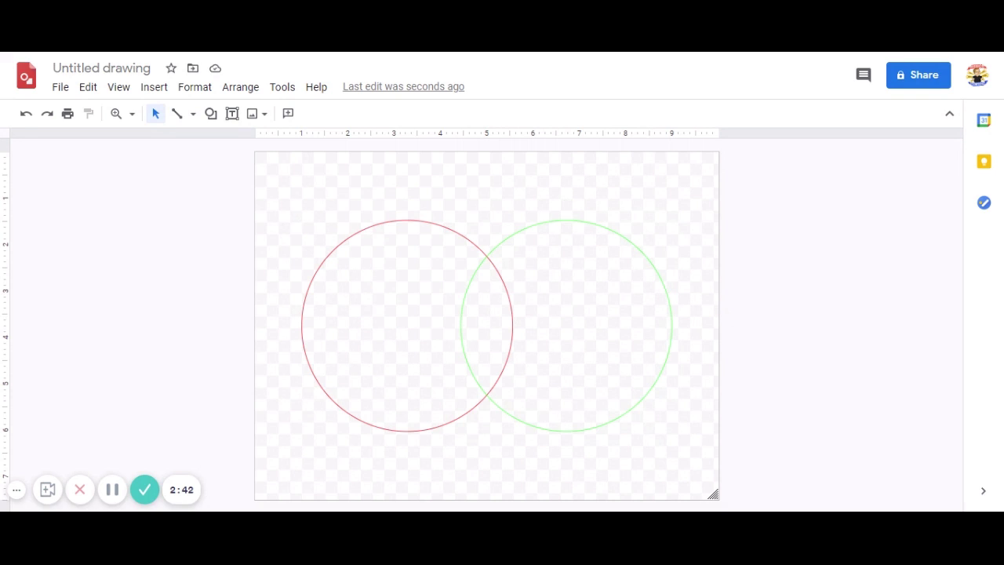
Delete the red and green circles
left_click(349, 280)
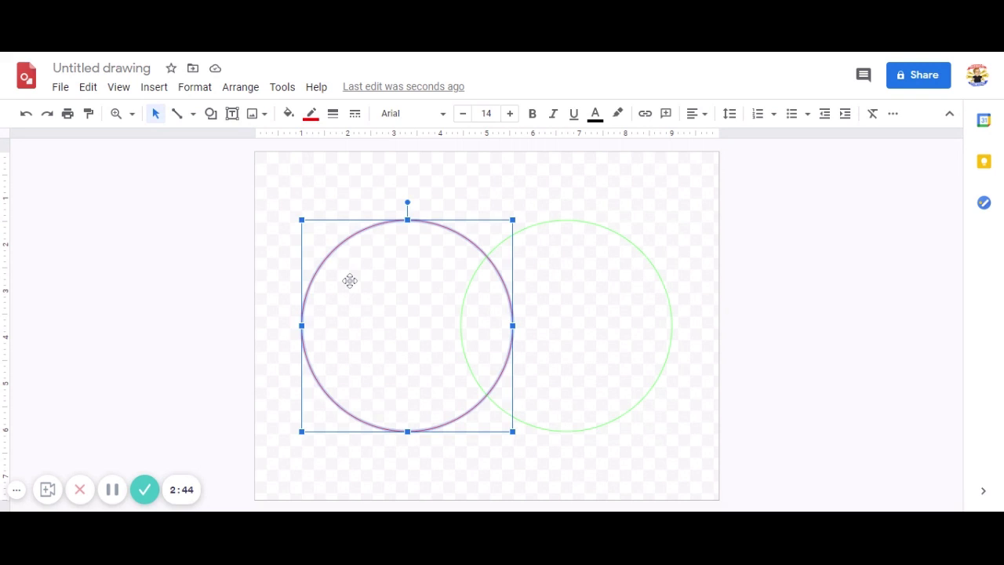
key("Delete")
left_click(567, 307)
key("Delete")
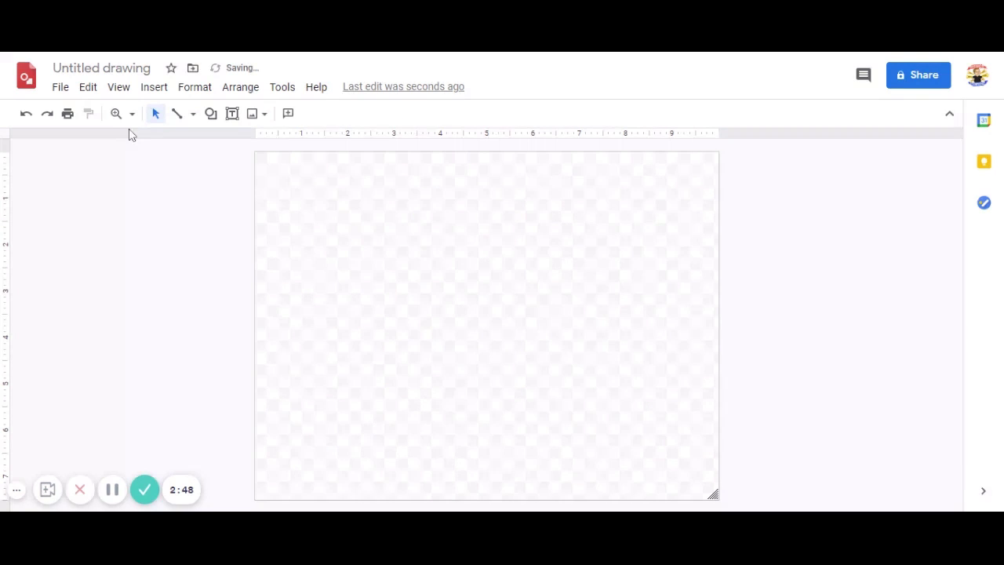
Draw a horizontal line across the canvas, remove the stray line, and move it near the top
left_click(192, 115)
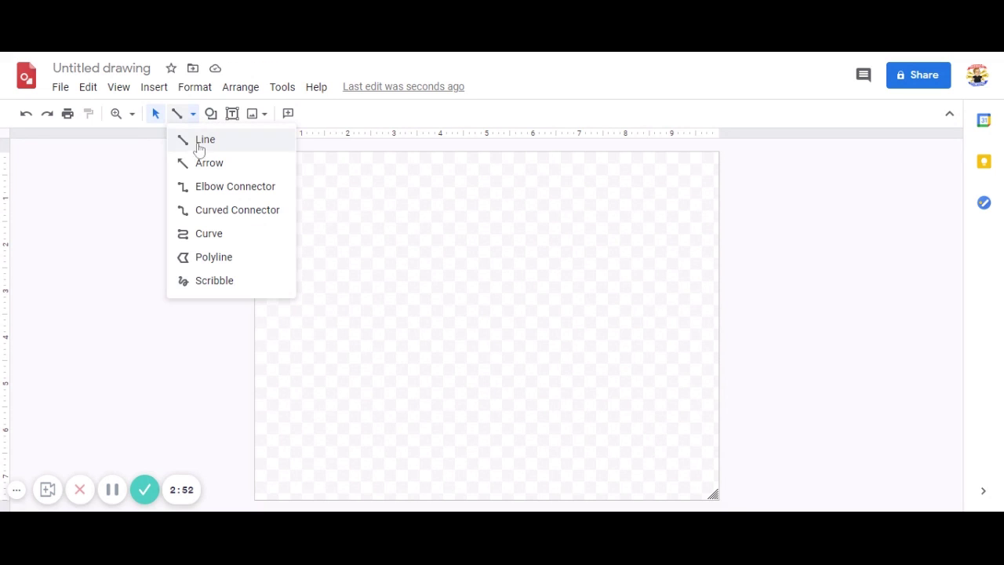
left_click(201, 144)
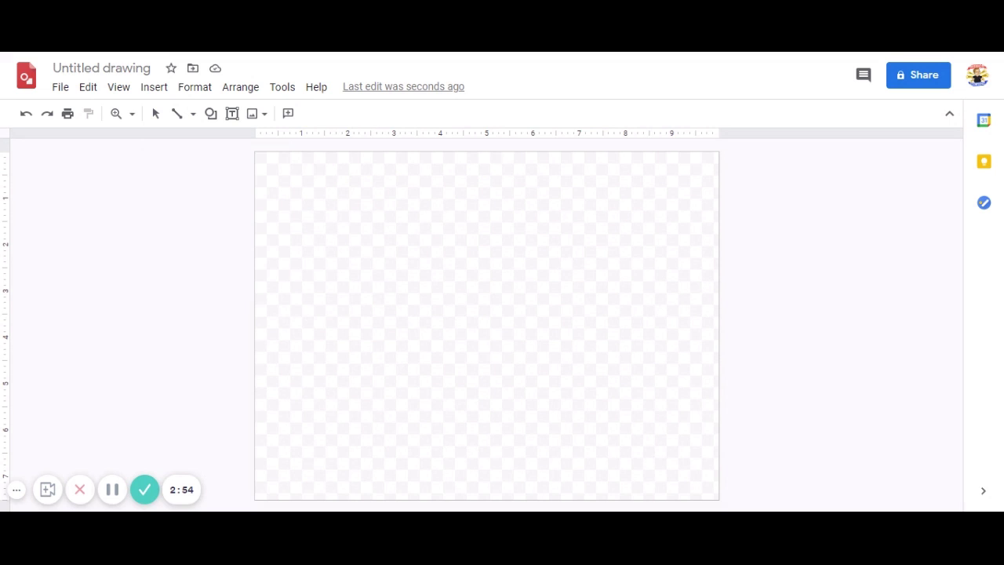
mouse_move(262, 259)
left_mouse_down()
mouse_move(646, 291)
mouse_move(688, 248)
mouse_move(709, 258)
left_mouse_up()
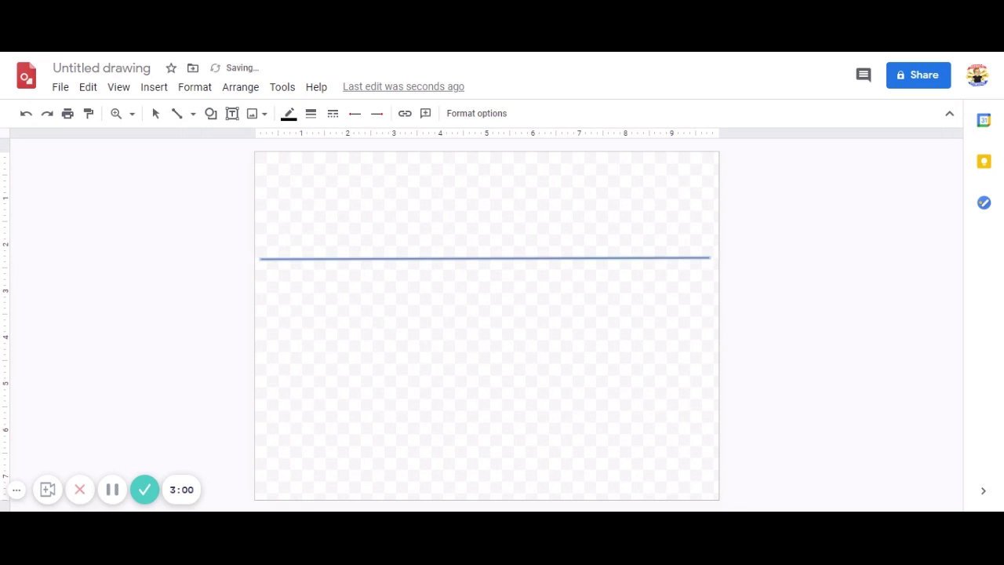
left_click(545, 259)
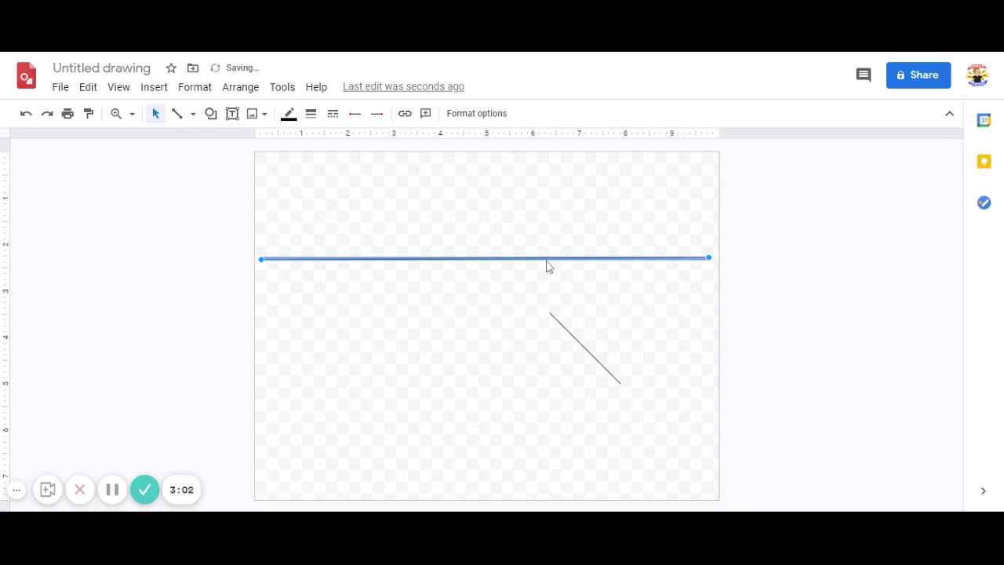
left_click(564, 331)
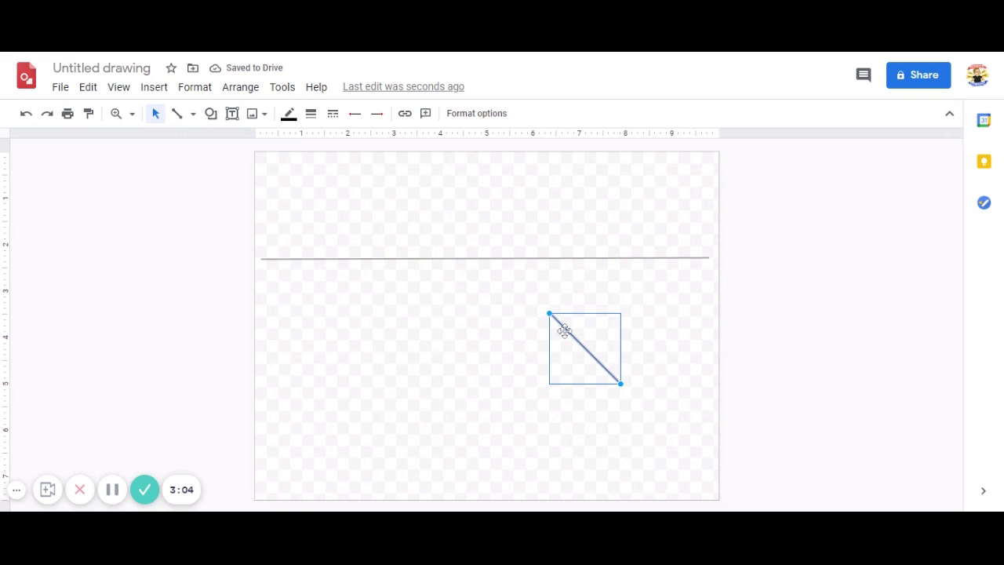
key("Delete")
left_click_drag(538, 257, 542, 208)
left_click(541, 298)
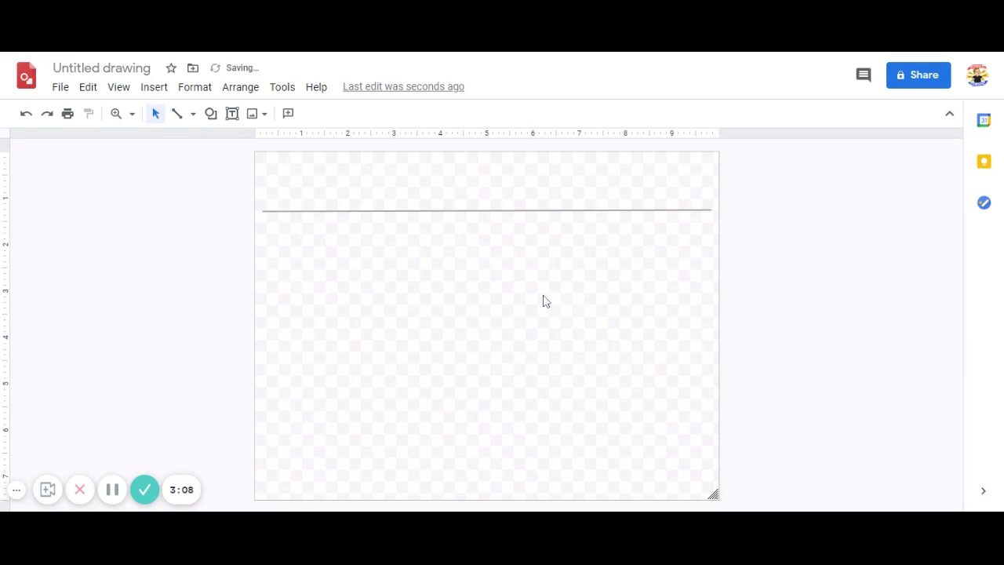
Set the horizontal line's weight to 16px
left_click(309, 210)
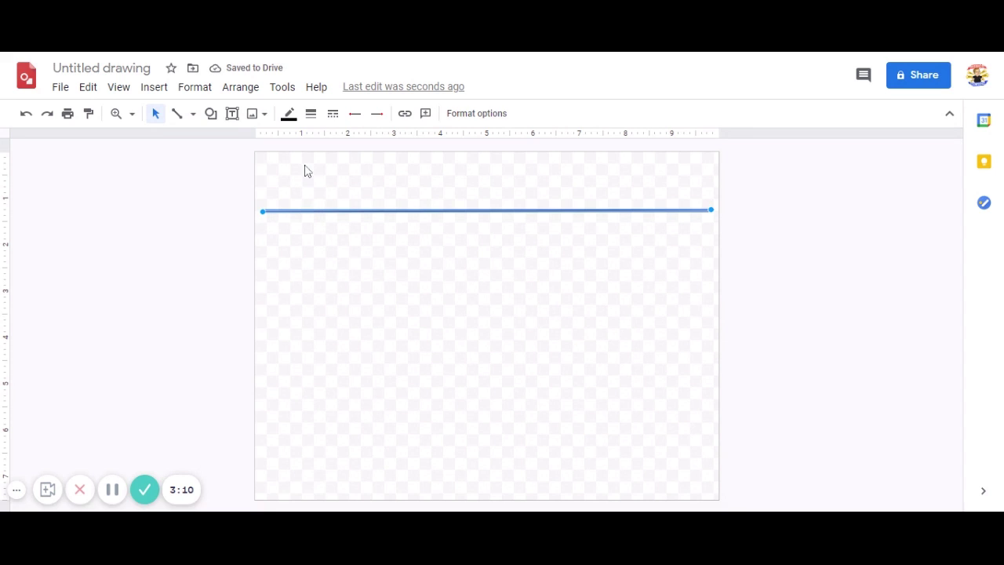
left_click(317, 120)
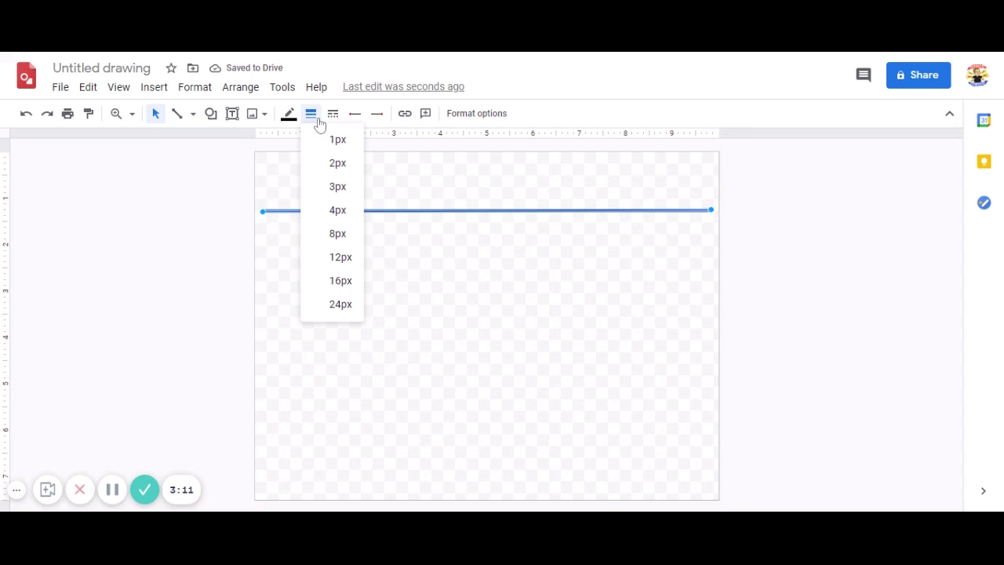
left_click(339, 280)
left_click(350, 276)
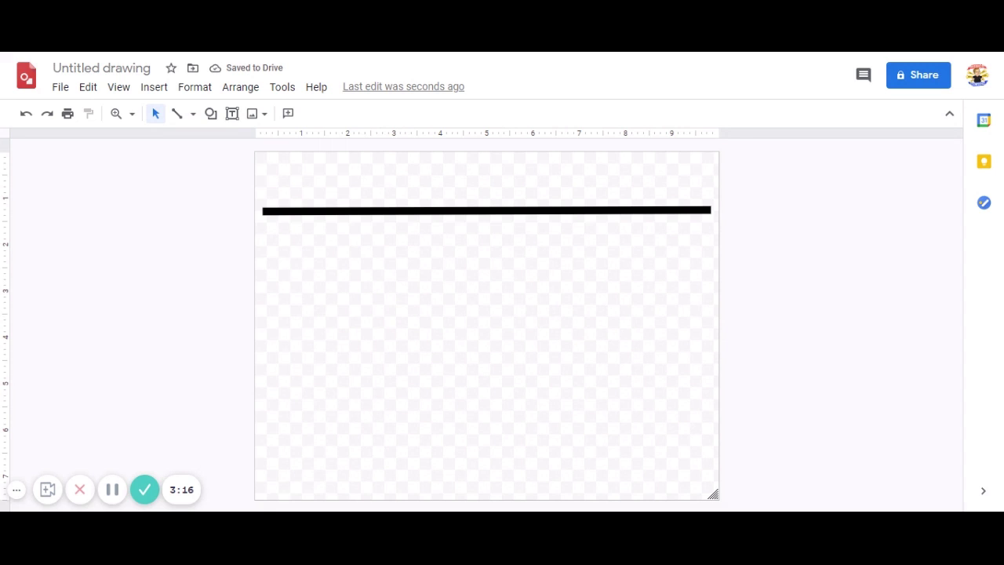
Draw a vertical line through the thick line, delete the stray line, and centre it
left_click(193, 115)
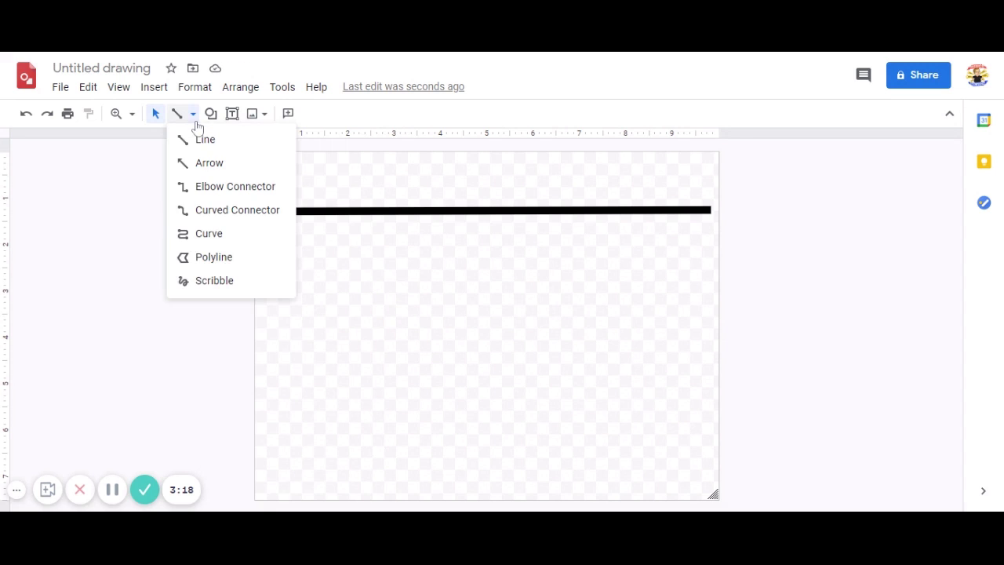
left_click(209, 143)
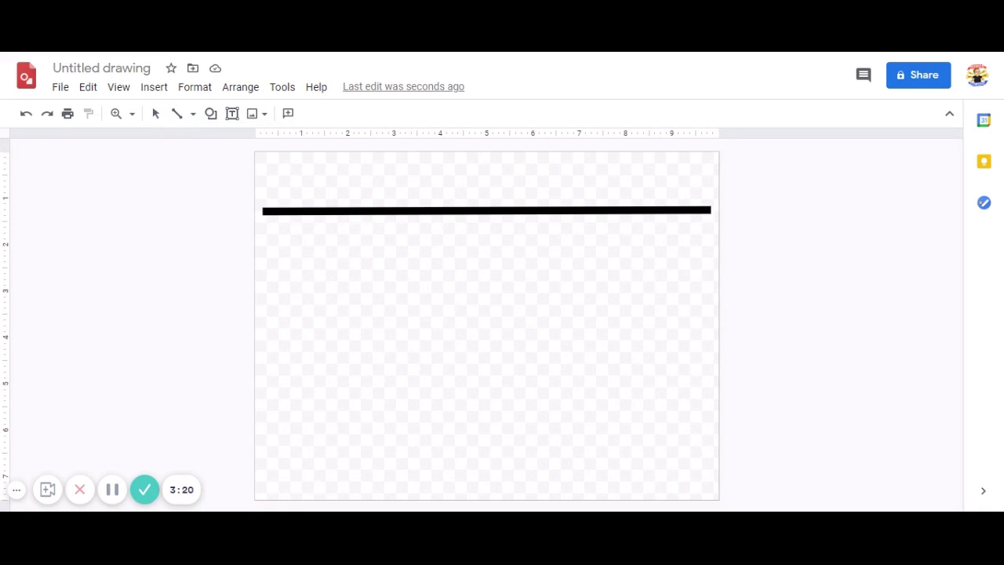
left_click_drag(469, 189, 478, 480)
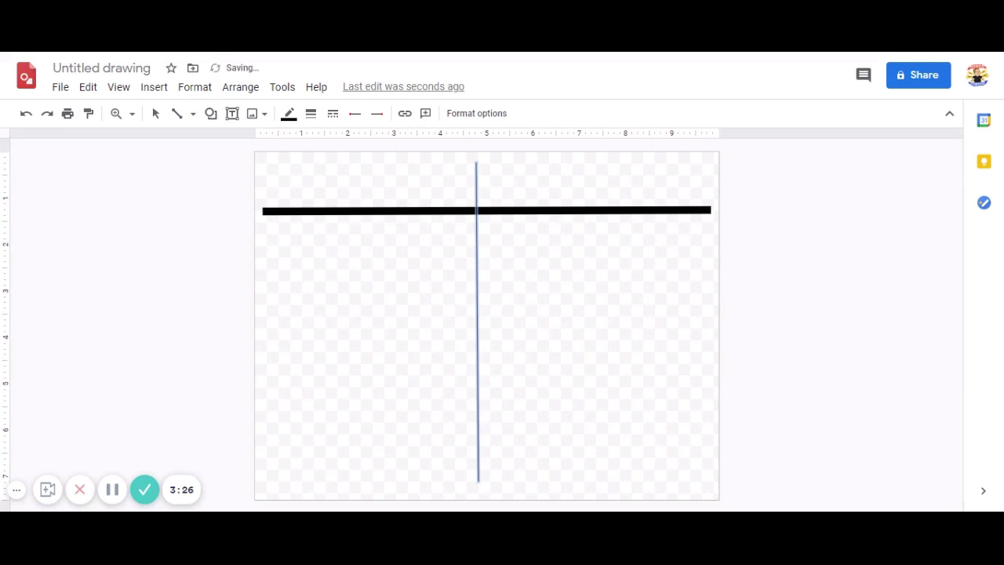
left_click(824, 233)
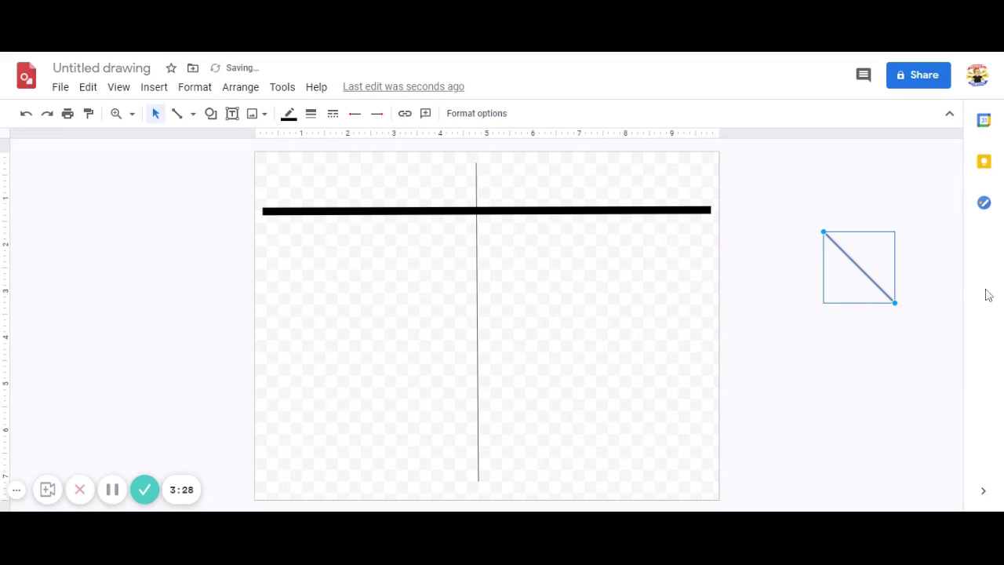
key("Delete")
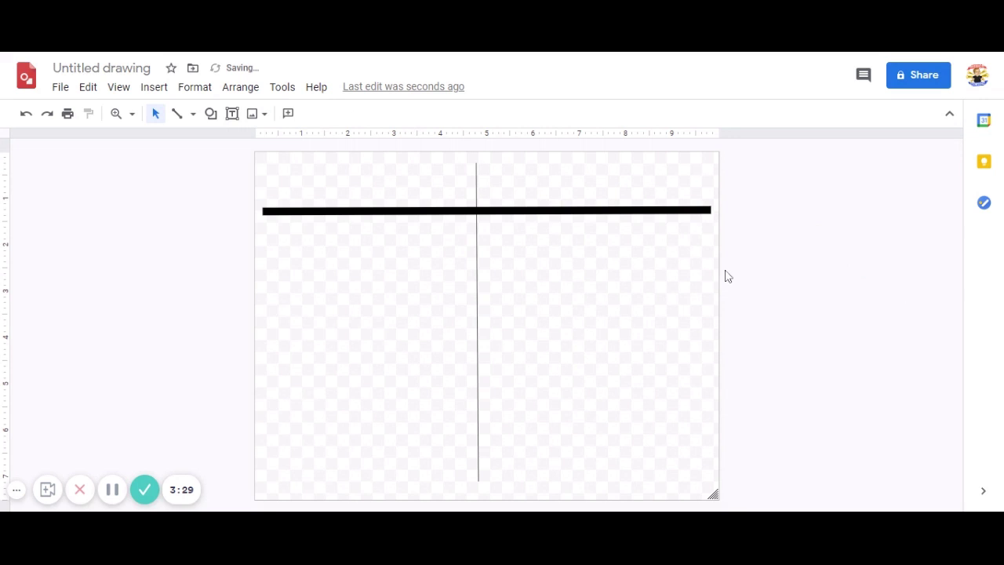
left_click(477, 291)
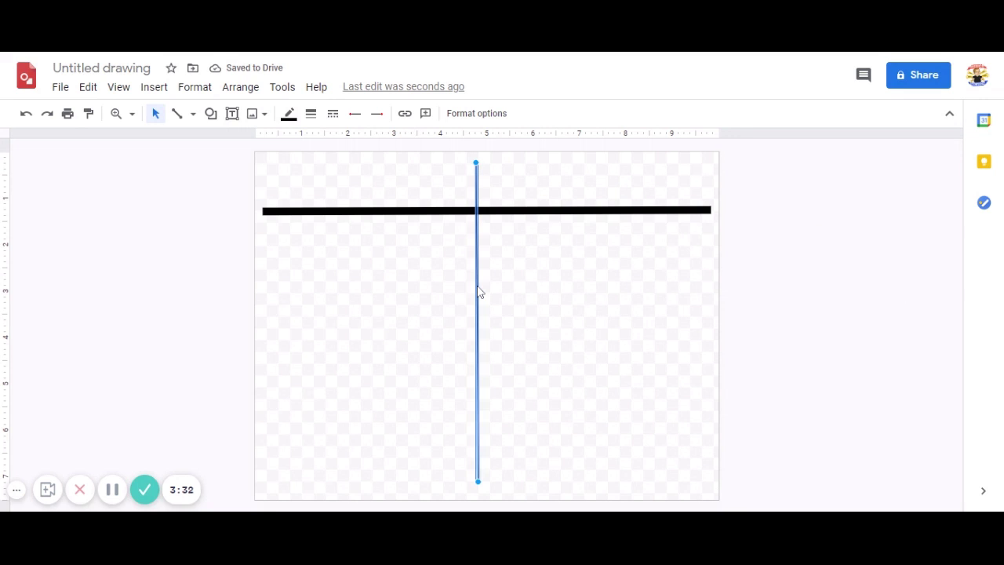
mouse_move(480, 292)
left_mouse_down()
mouse_move(470, 291)
mouse_move(504, 295)
mouse_move(486, 290)
left_mouse_up()
left_click(859, 361)
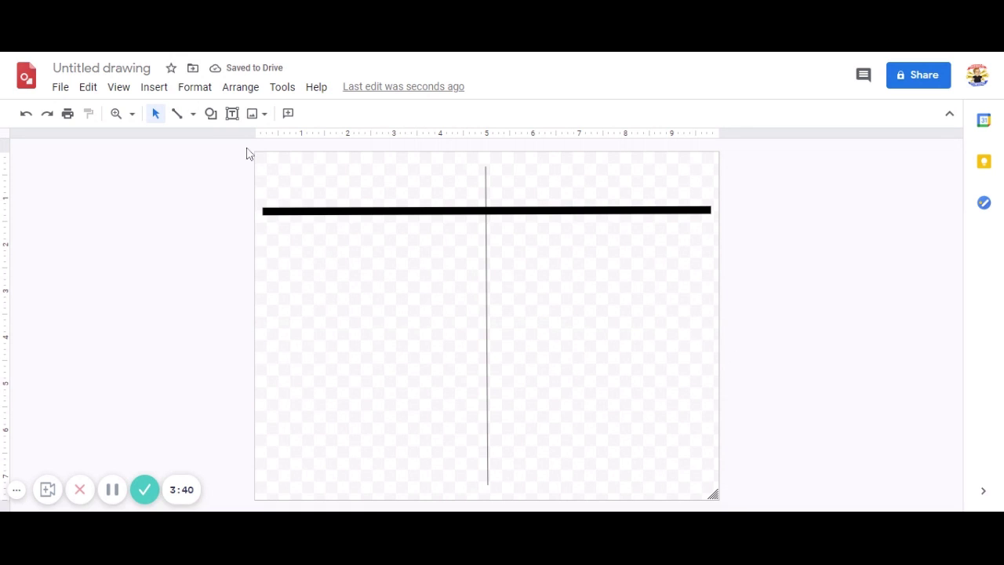
Draw a heading text box above the left column, bold, centred and at size 15
left_click(232, 113)
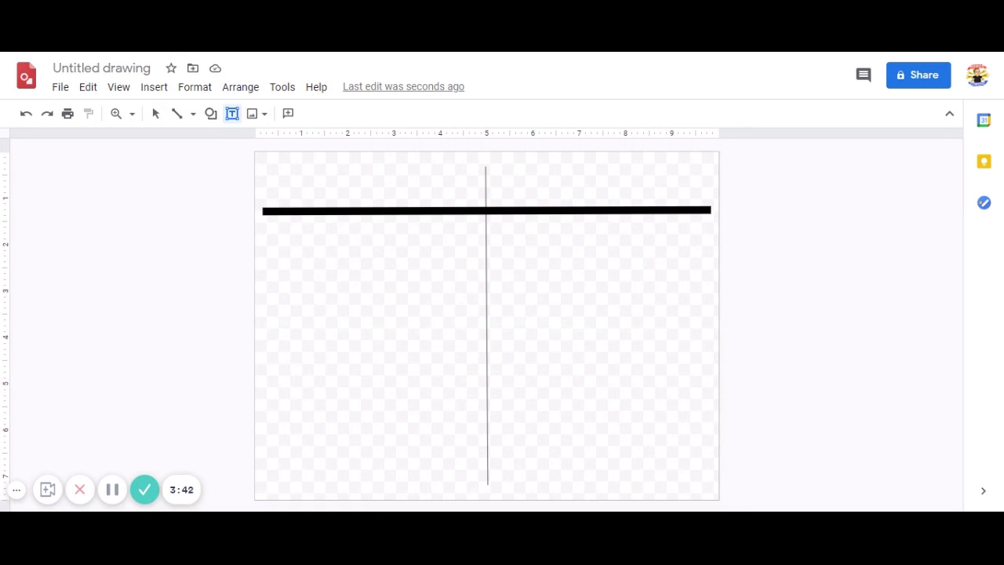
left_click_drag(275, 161, 475, 199)
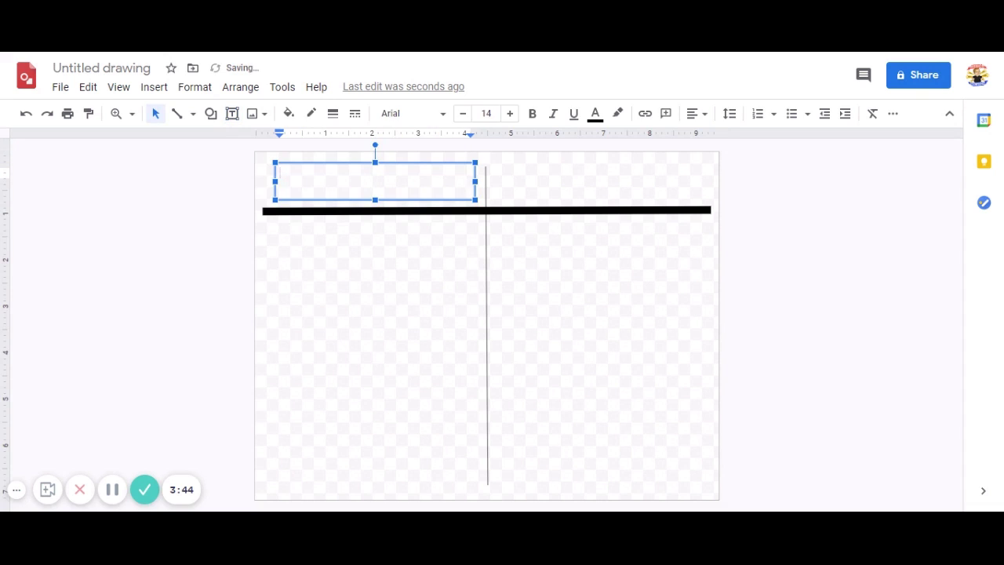
left_click(534, 117)
left_click(697, 115)
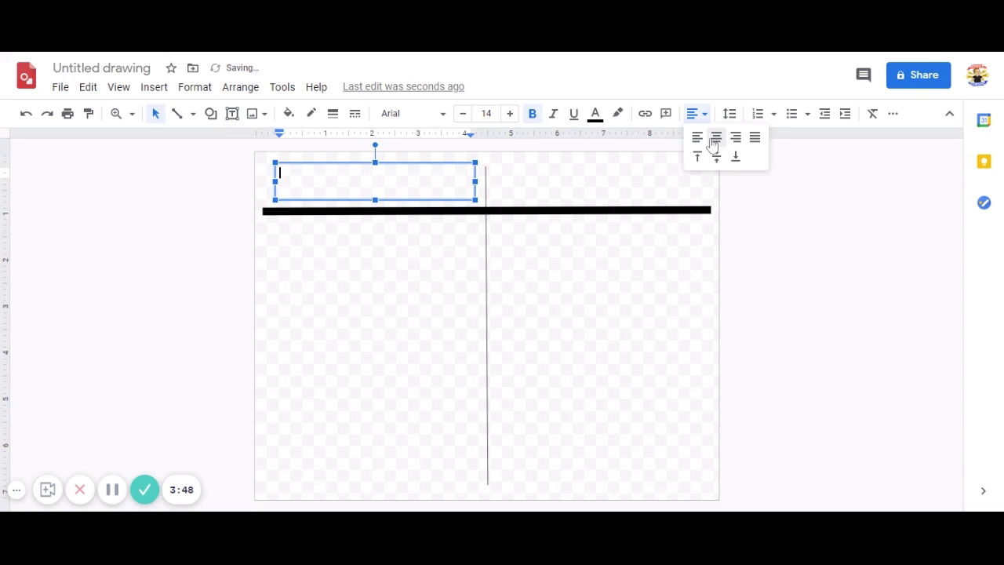
left_click(716, 138)
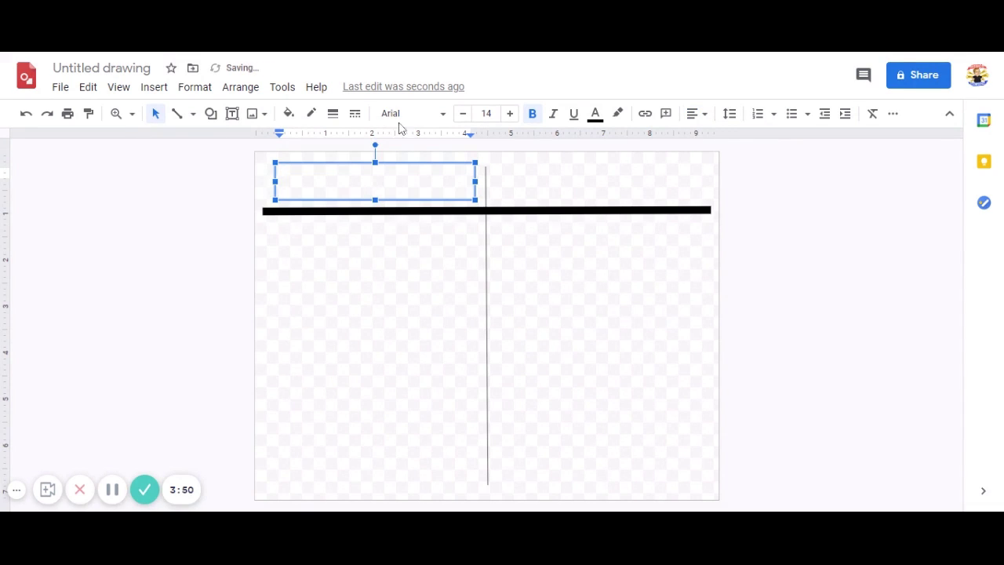
left_click(511, 116)
Switch the heading to the Luckiest Guy font and complete the word 'Positives'
left_click(441, 114)
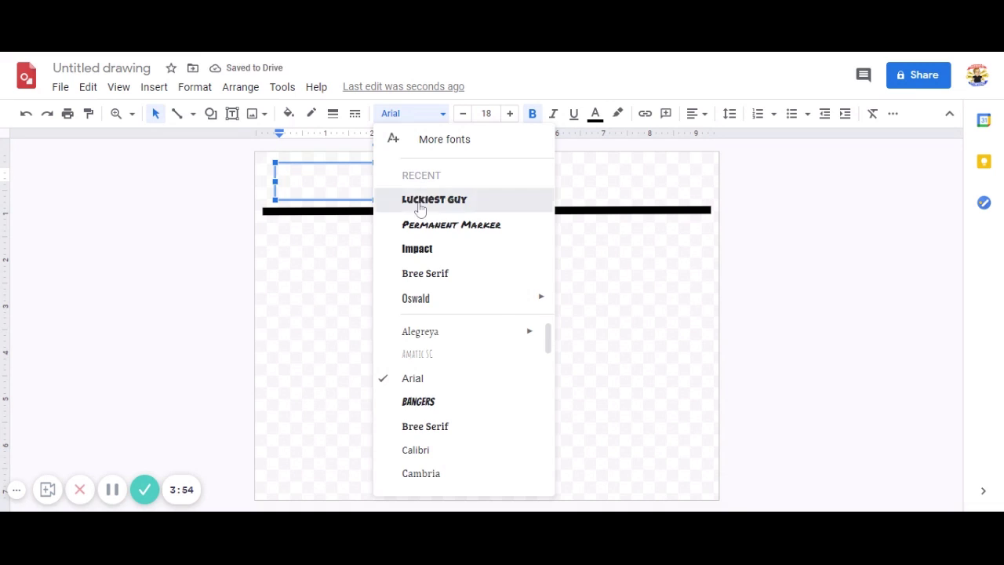
left_click(422, 203)
type("ositives")
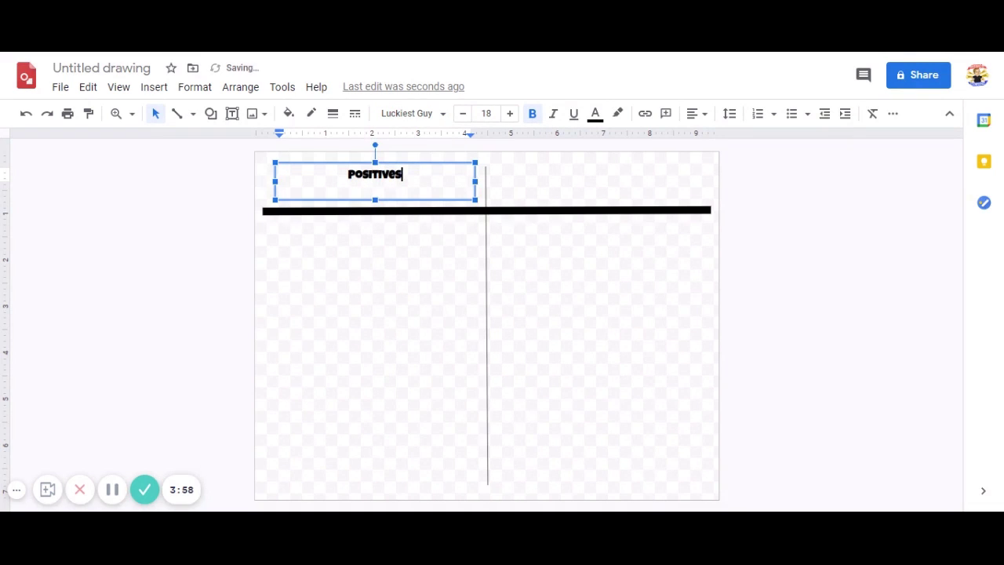
Duplicate the Positives heading, move the copy over the right column, and change it to 'Negatives'
left_click(409, 163)
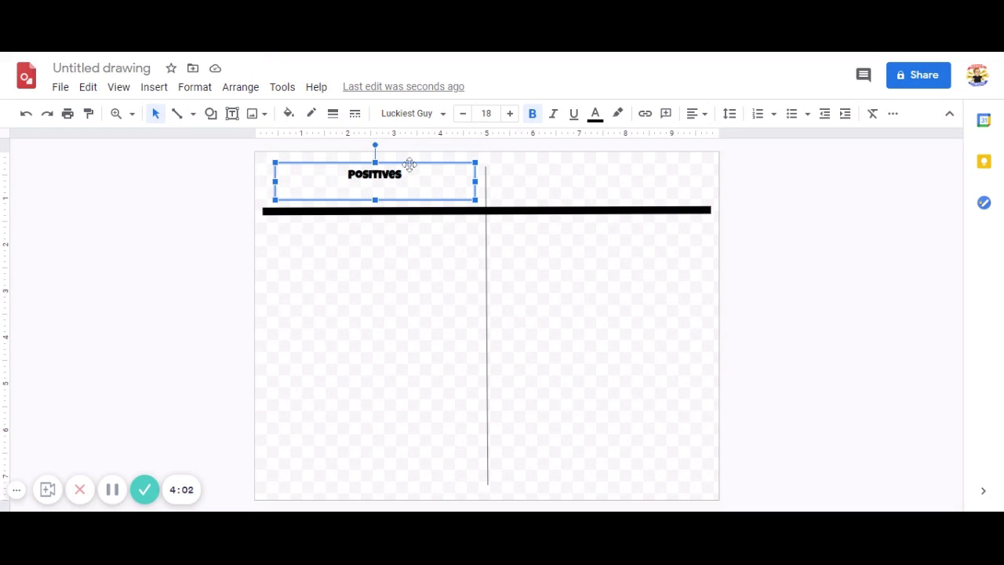
key("ctrl+d")
left_click_drag(410, 170, 618, 162)
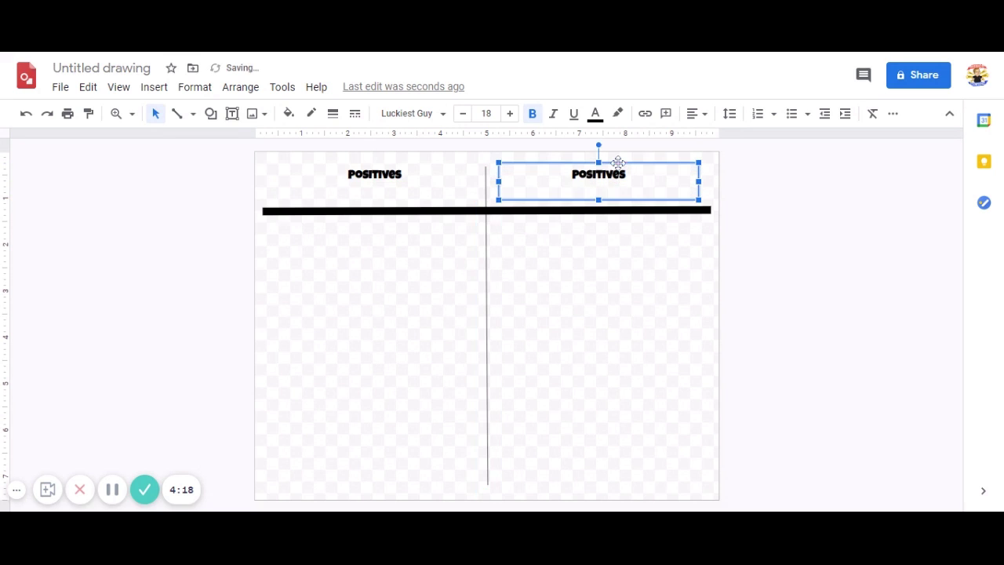
triple_click(603, 175)
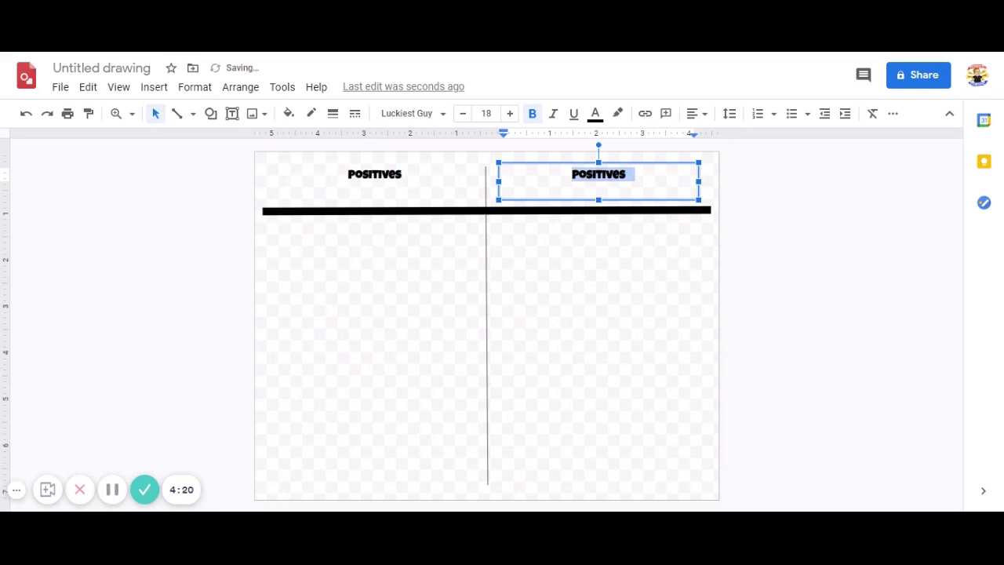
type("Negative")
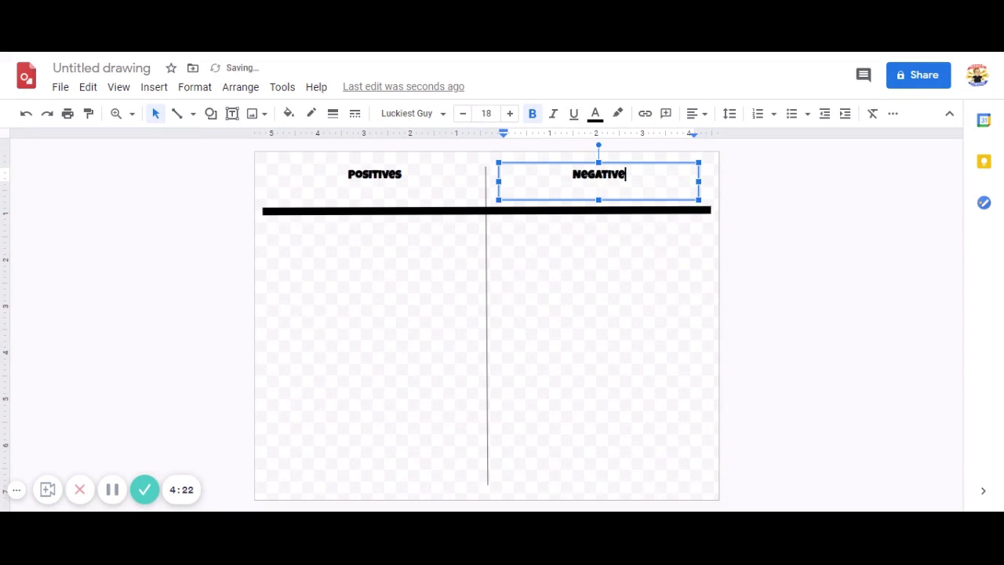
type("s")
left_click(778, 249)
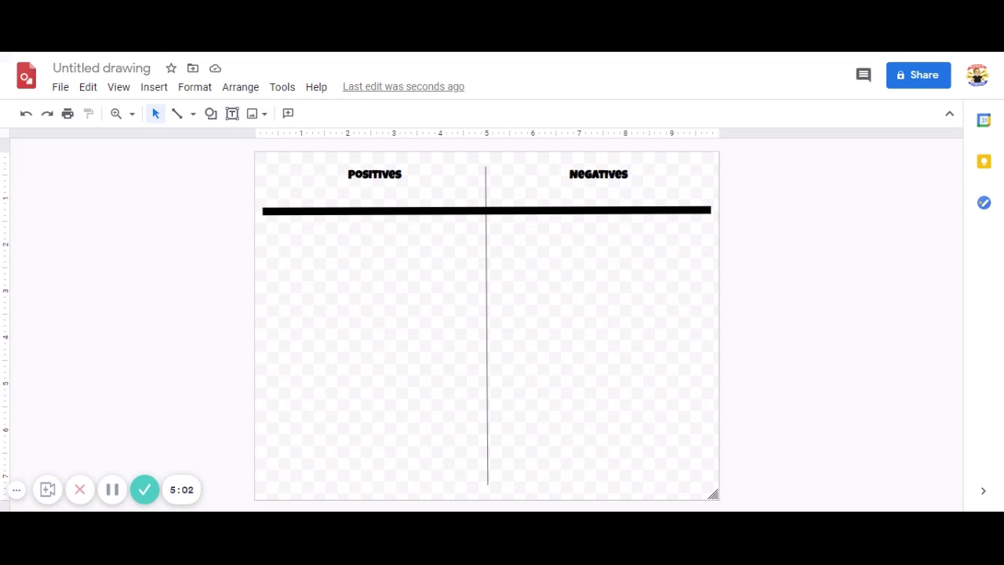
Clear away the T-chart by opening a fresh blank drawing canvas
left_click(145, 488)
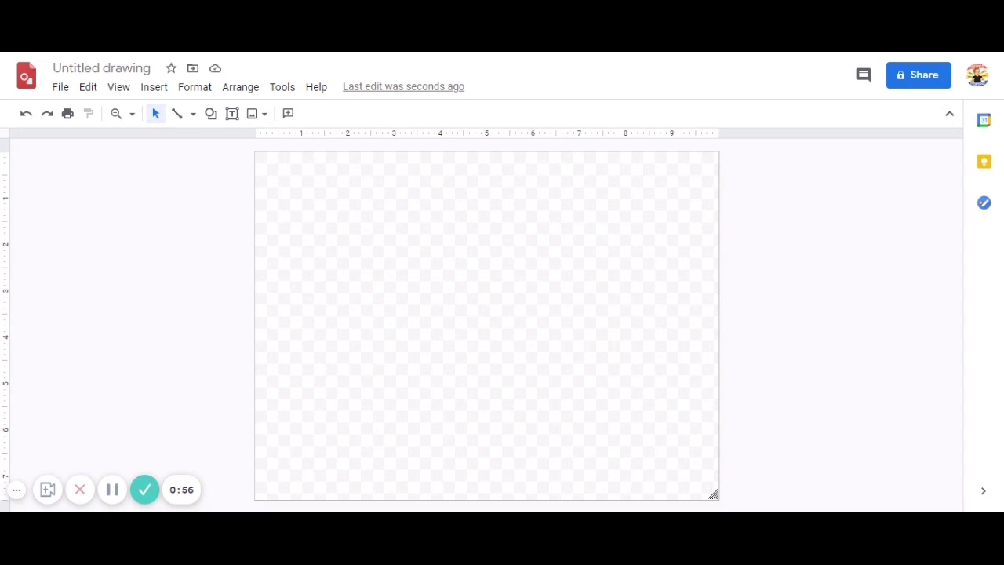
Insert the Bitmoji laptop image and drag it into the page's bottom-left corner
double_click(398, 247)
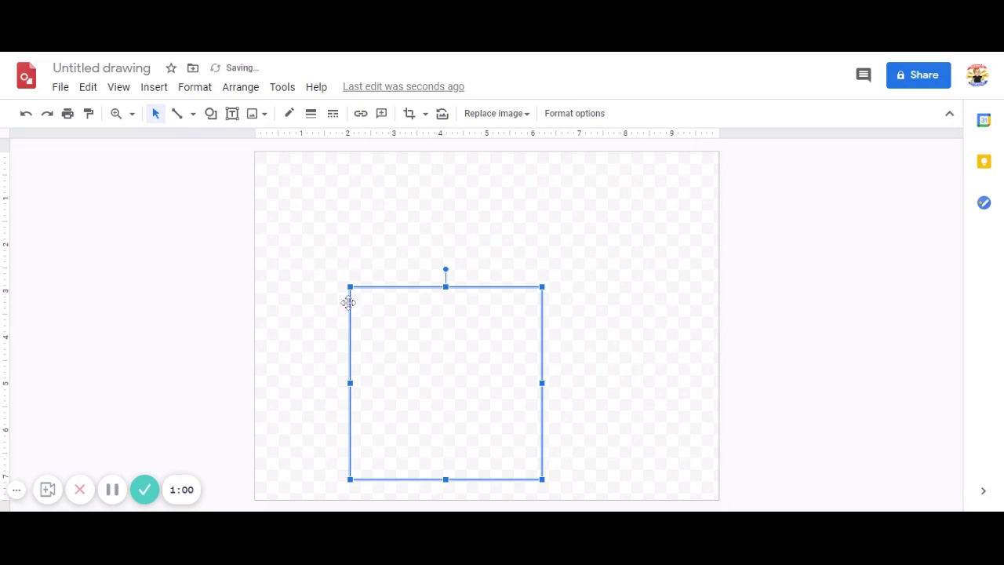
left_click_drag(447, 342, 353, 354)
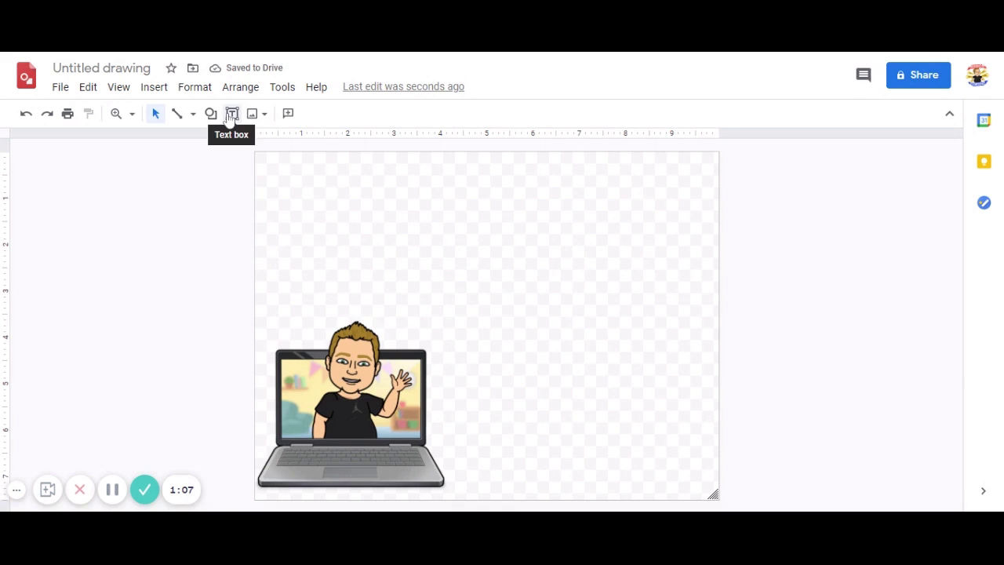
left_click(154, 87)
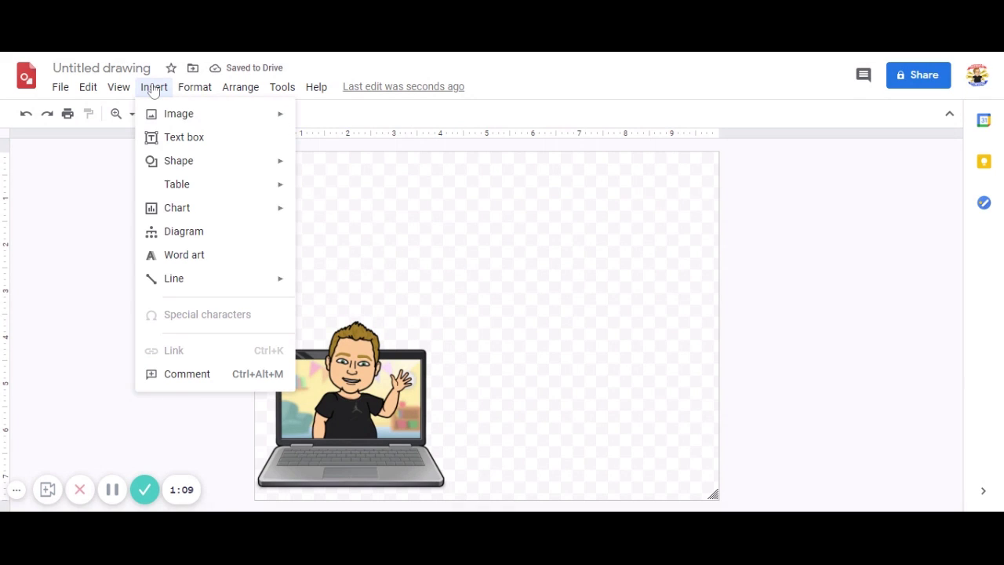
Create word art: teacher's name, then 'reminds you / to log off once you have finished / using your computer'
left_click(198, 259)
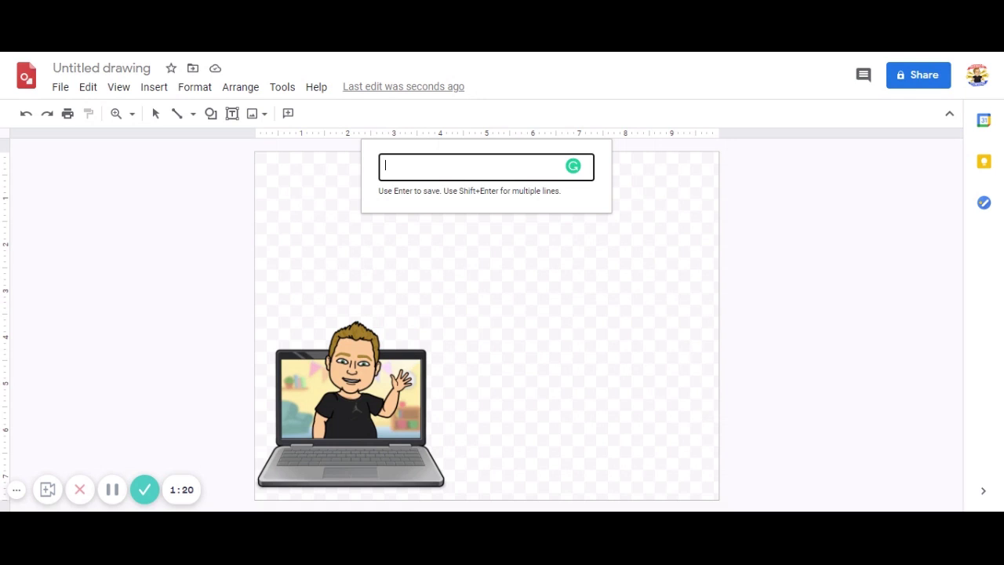
type("Mr H")
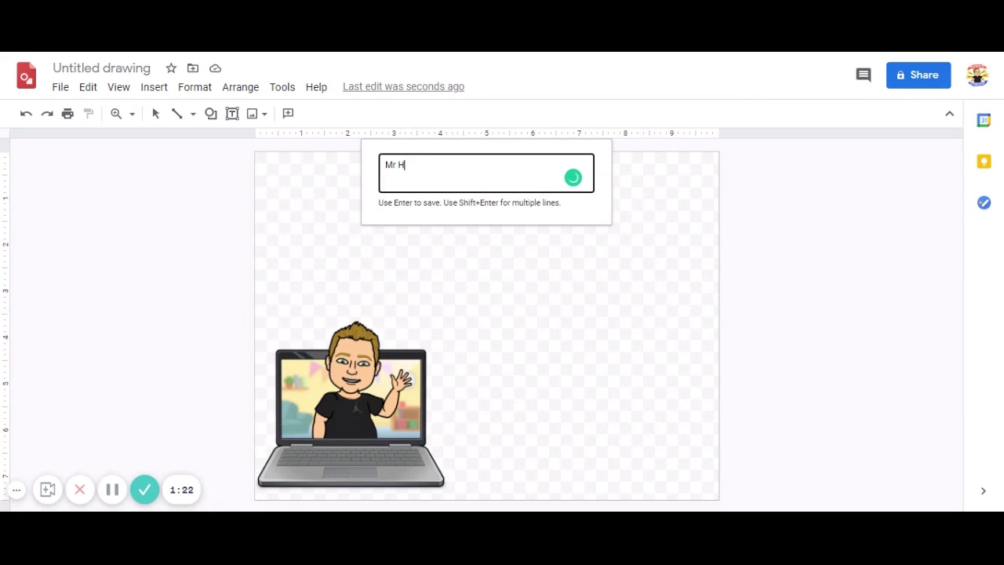
type("eron say")
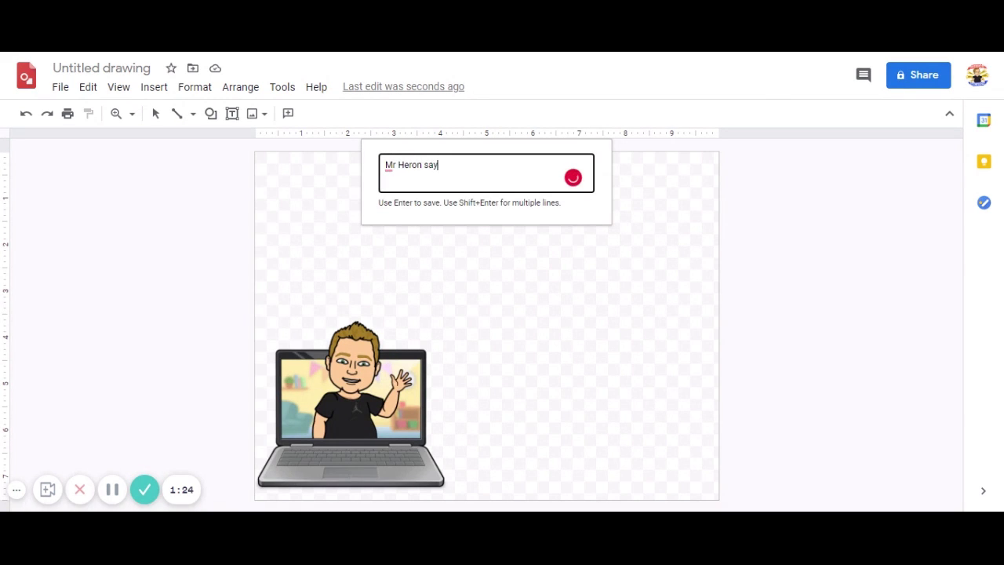
type("s")
key("BackSpace")
key("BackSpace")
key("BackSpace")
key("BackSpace")
type("reminds you")
key("shift+Return")
type("to log")
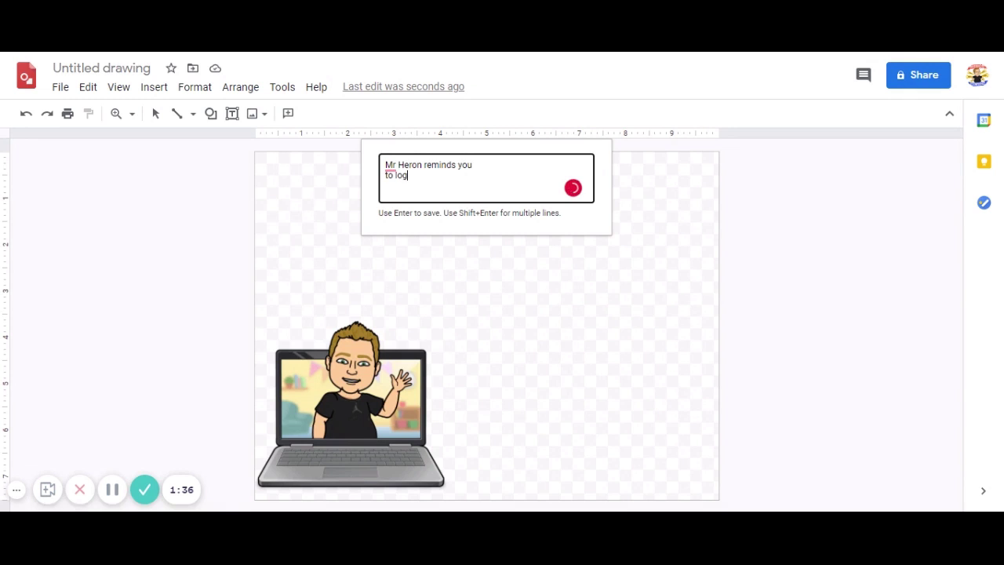
type(" off once you have finished")
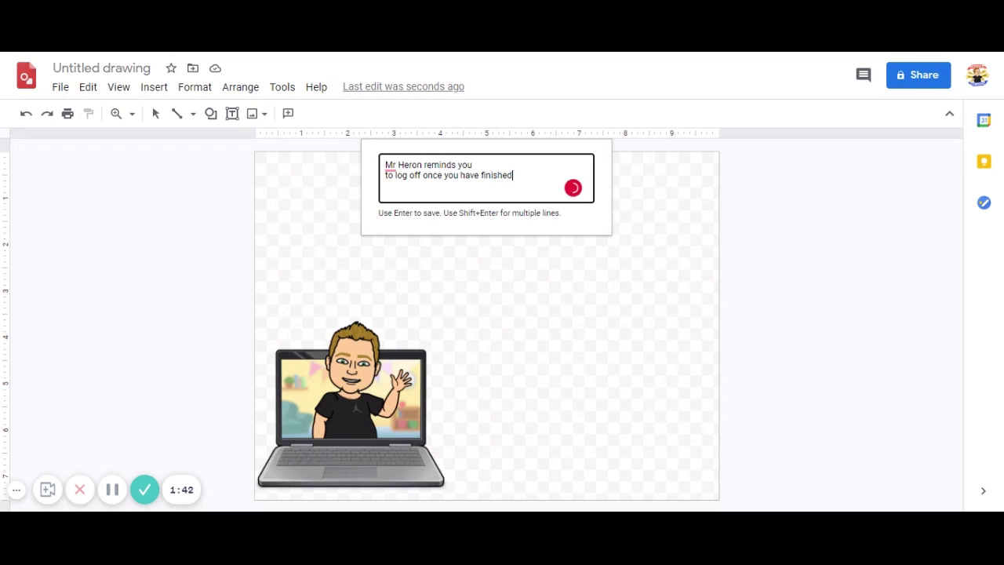
key("shift+Return")
type("using your")
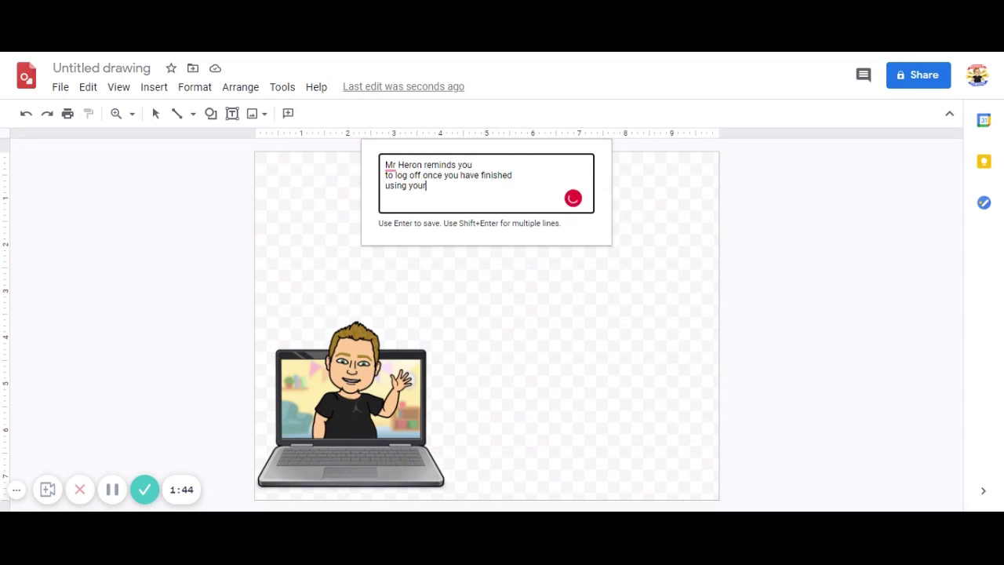
type(" computer!")
key("Return")
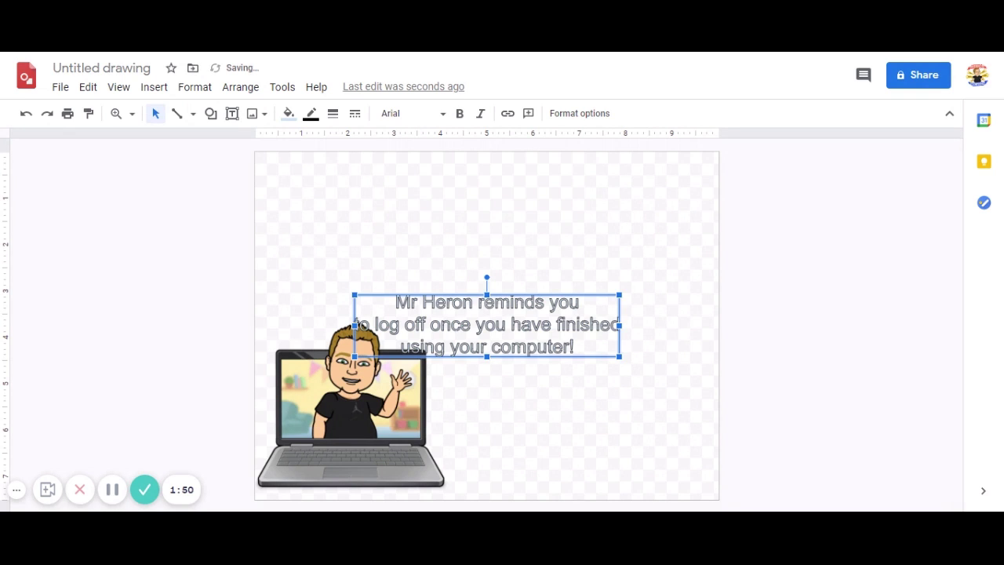
Drag the word art to the top-left corner, undoing an accidental enlargement
left_click_drag(454, 331, 353, 191)
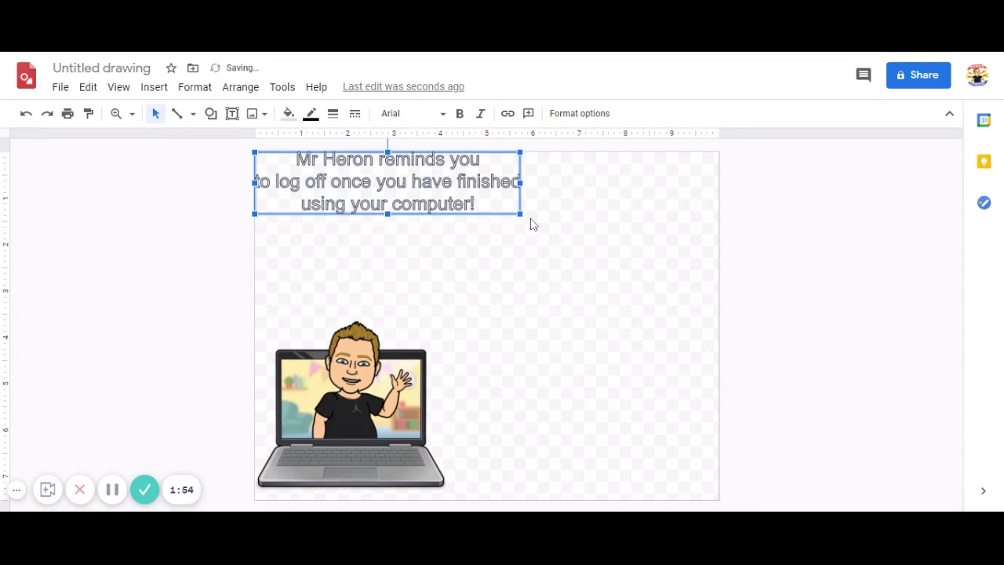
left_click_drag(521, 214, 718, 352)
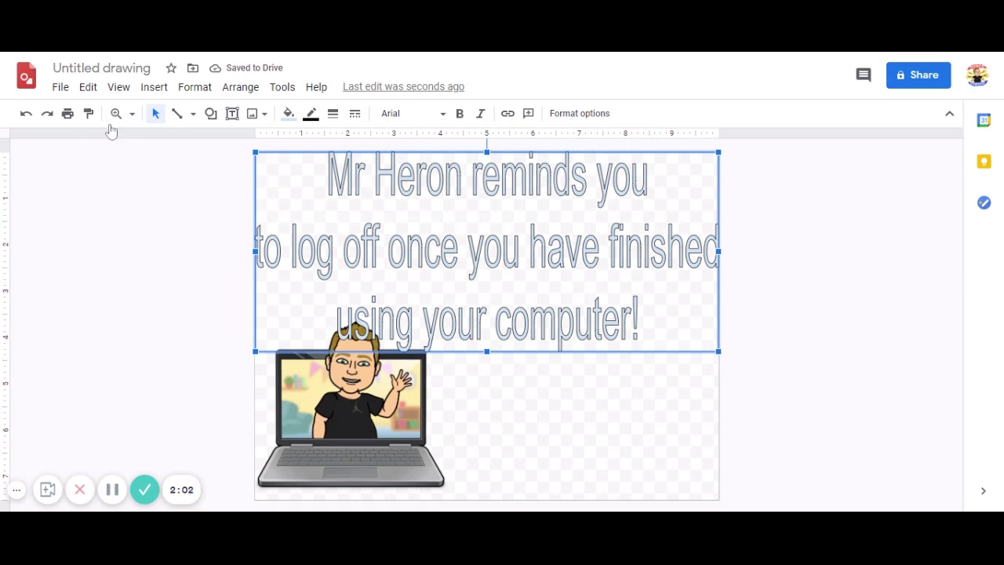
left_click(26, 113)
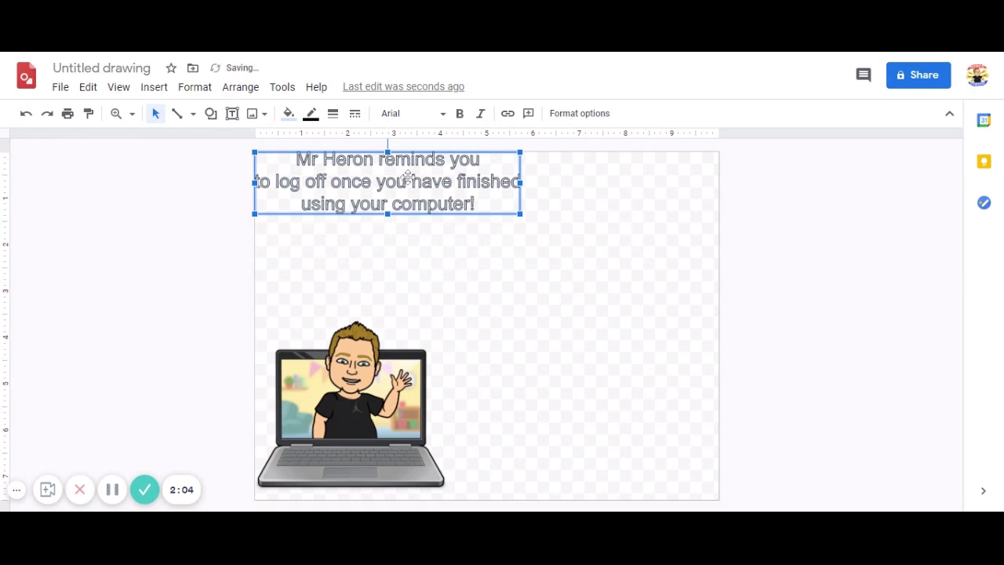
Give the word art the Permanent Marker font and a red fill
left_click(422, 116)
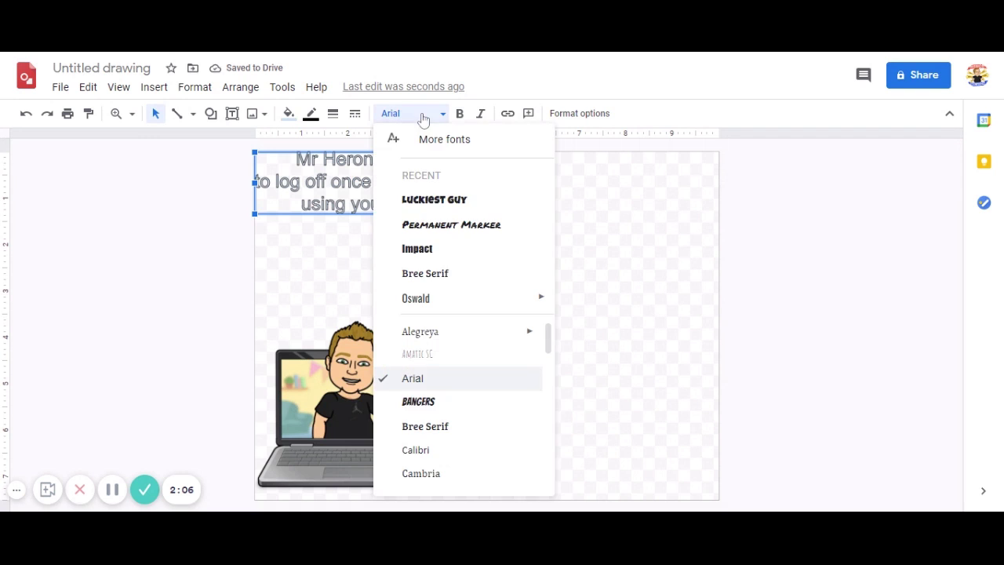
left_click(451, 225)
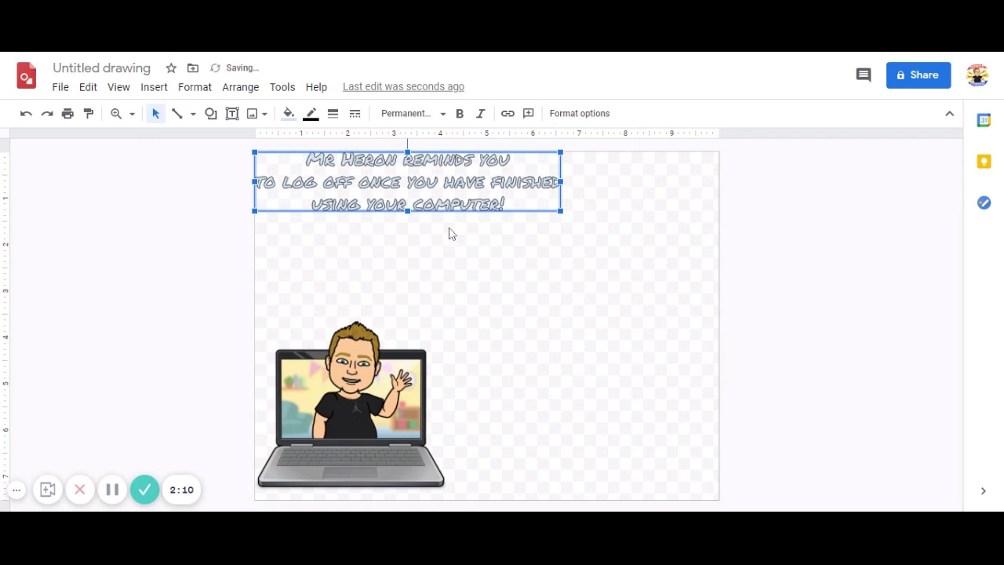
left_click(290, 114)
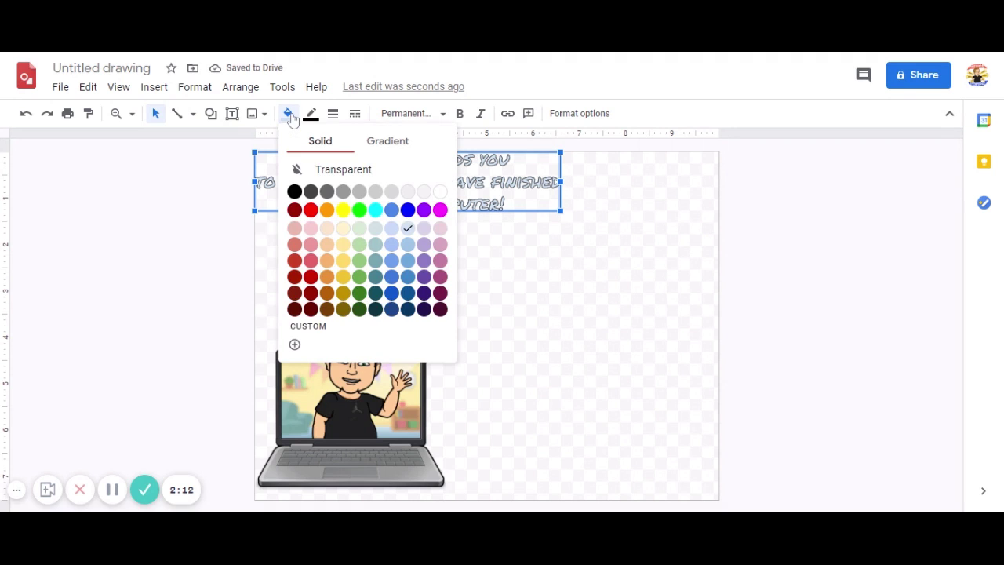
left_click(311, 212)
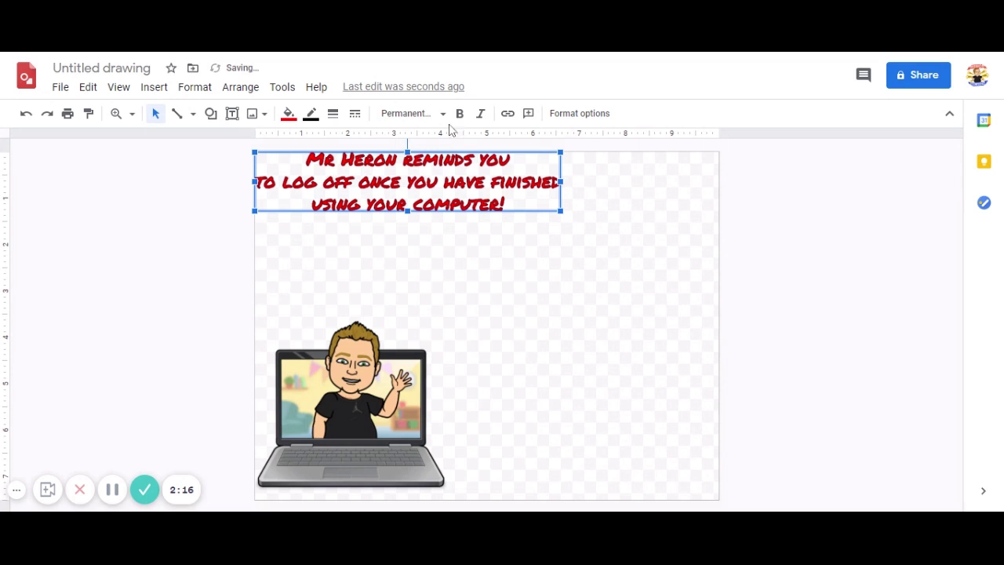
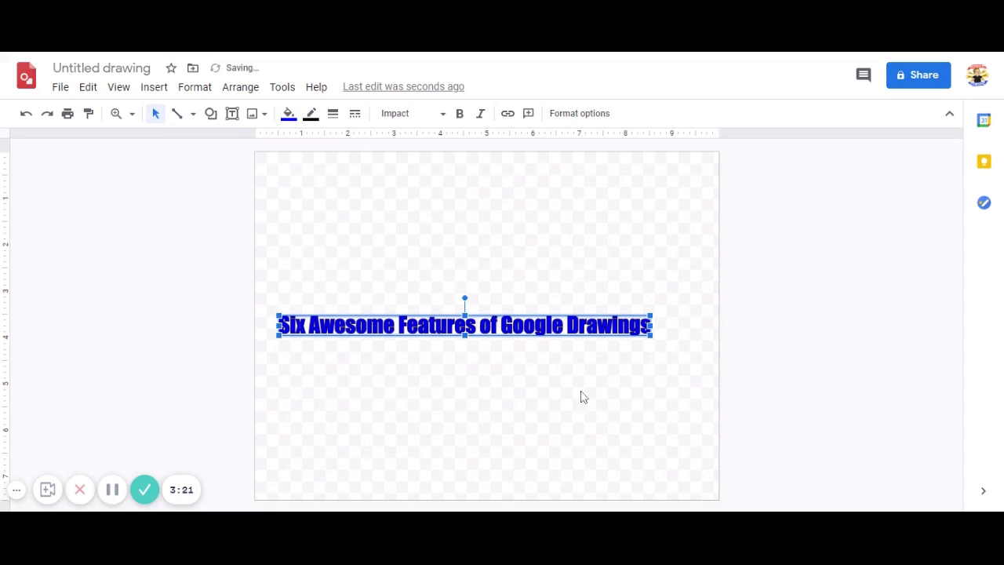
Move the blue Impact title to the page's top edge and widen it across the full width
left_click_drag(542, 327, 517, 164)
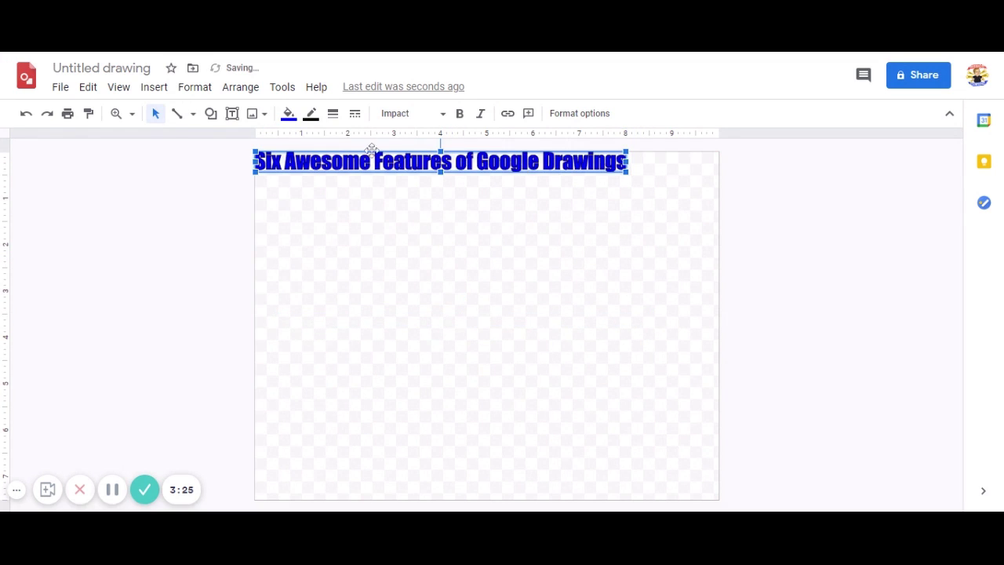
left_click(289, 114)
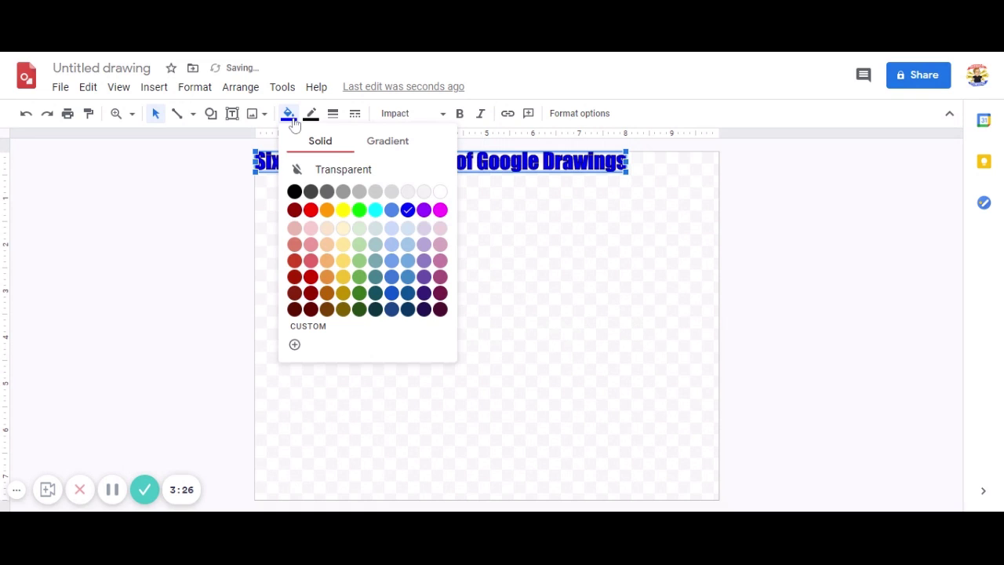
left_click(294, 344)
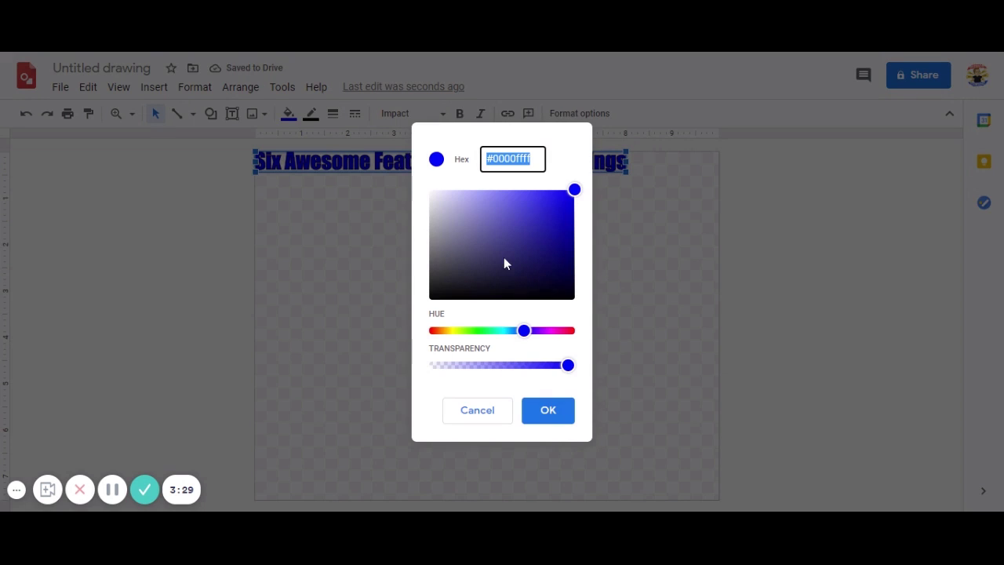
left_click(478, 425)
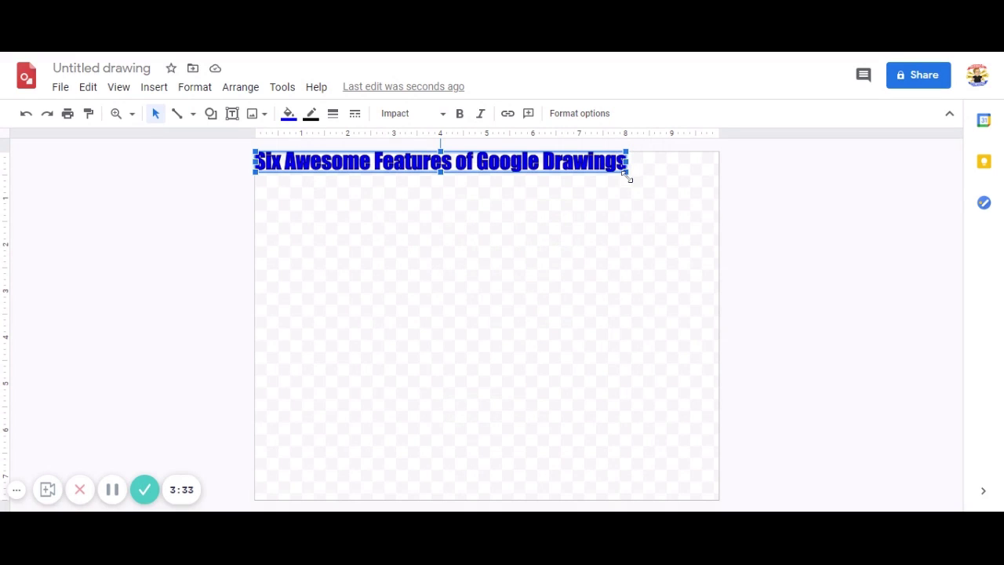
left_click_drag(628, 174, 717, 194)
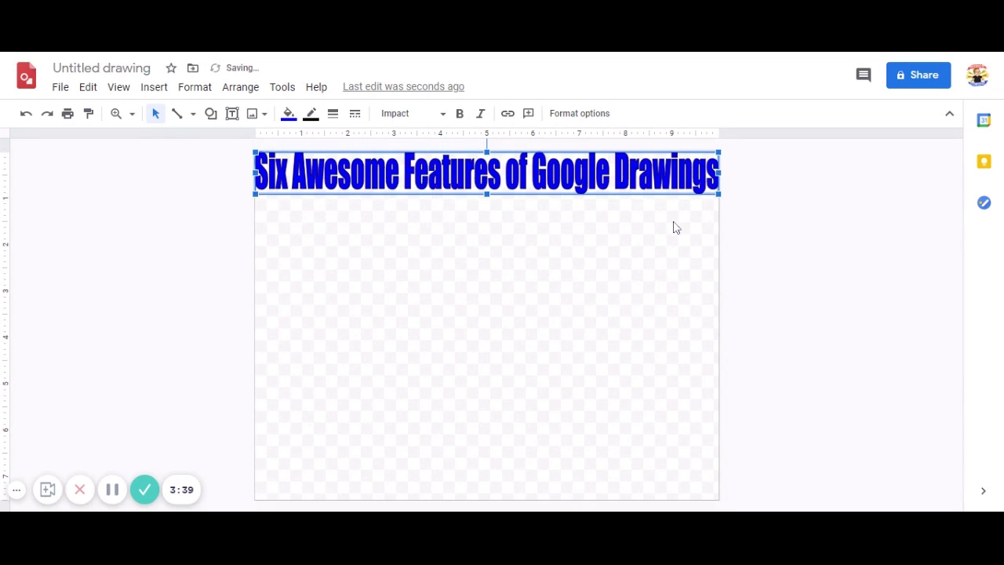
left_click(674, 226)
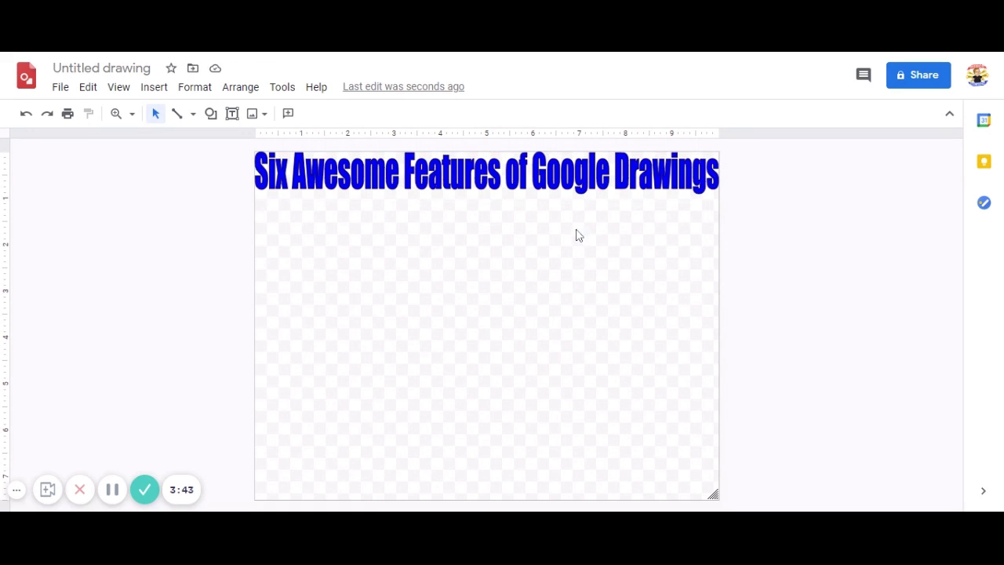
Draw a light-blue circle under the title's left side and duplicate it
left_click(211, 115)
mouse_move(256, 146)
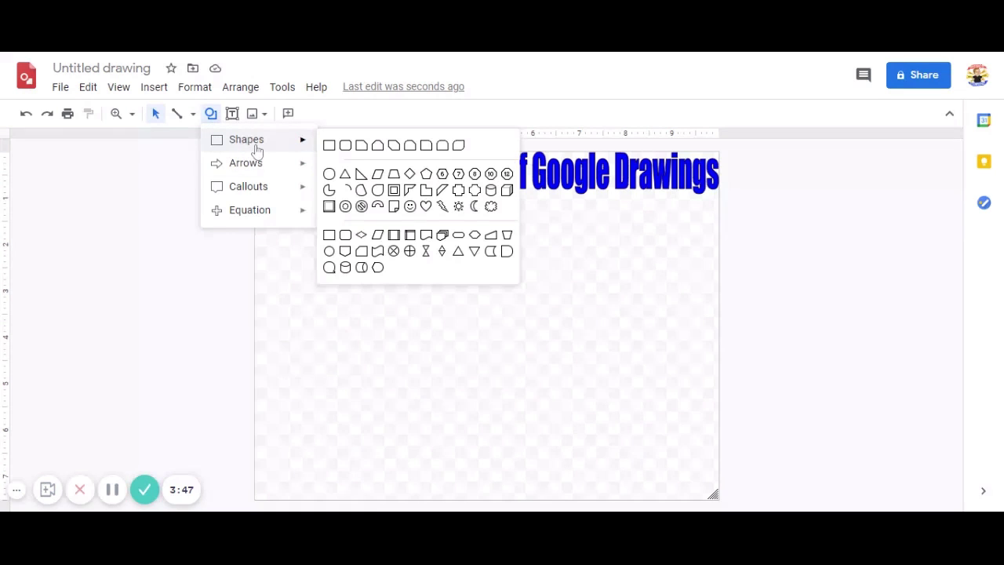
left_click(330, 173)
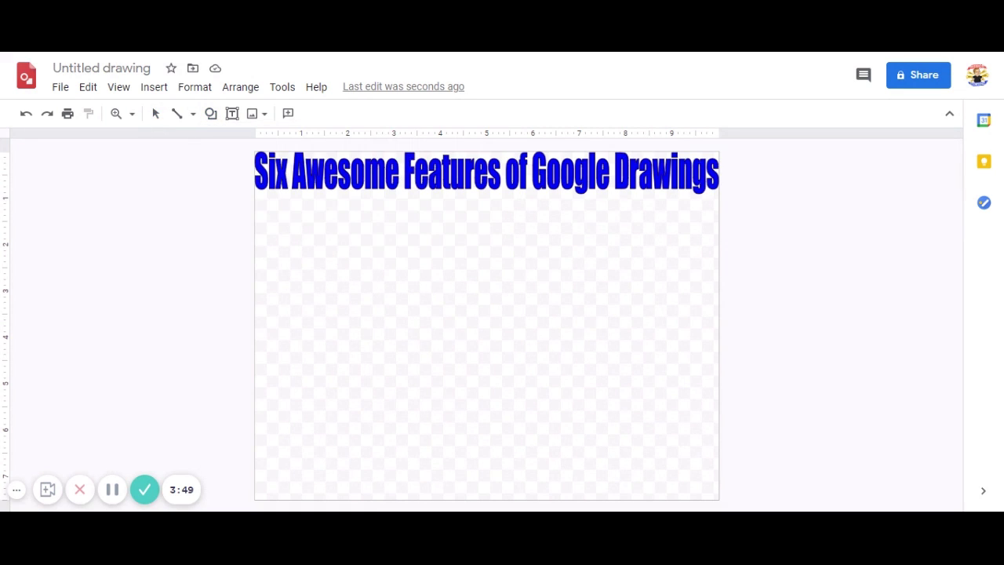
left_click_drag(308, 242, 422, 354)
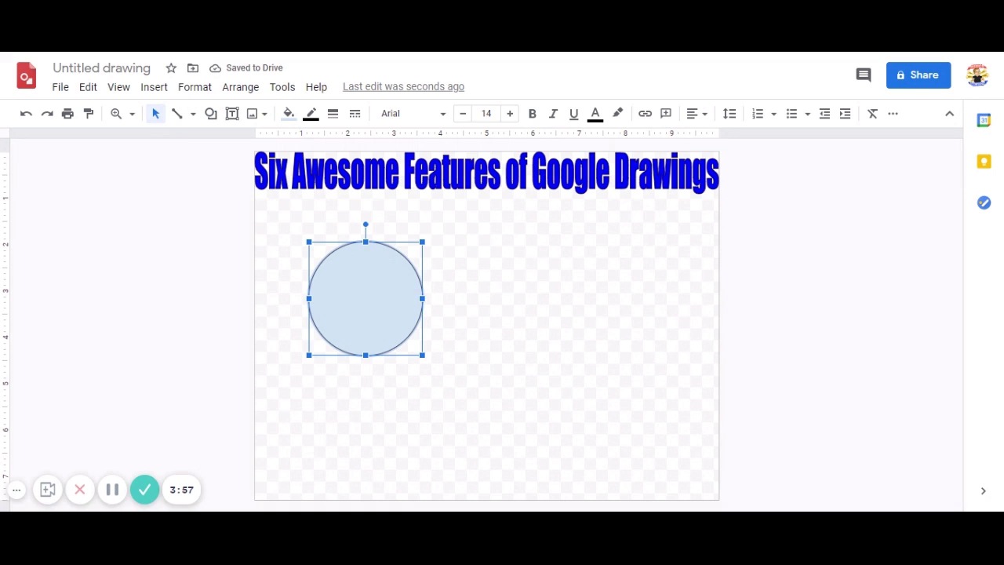
key("ctrl+d")
key("ctrl+d")
key("ctrl+d")
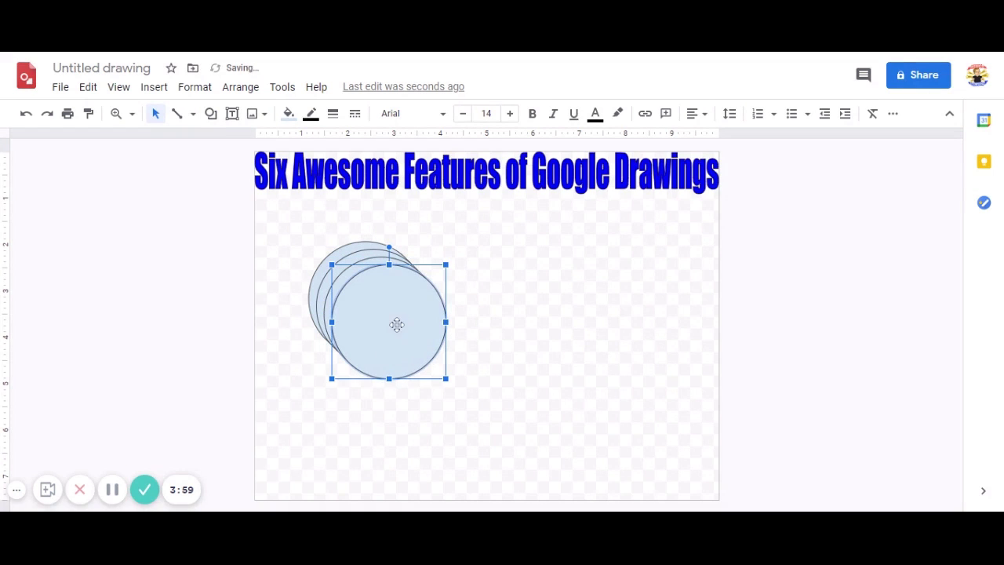
Arrange the four circles: three evenly spaced beneath the title, one below the left circle
left_click_drag(396, 325, 643, 302)
left_click_drag(385, 289, 390, 408)
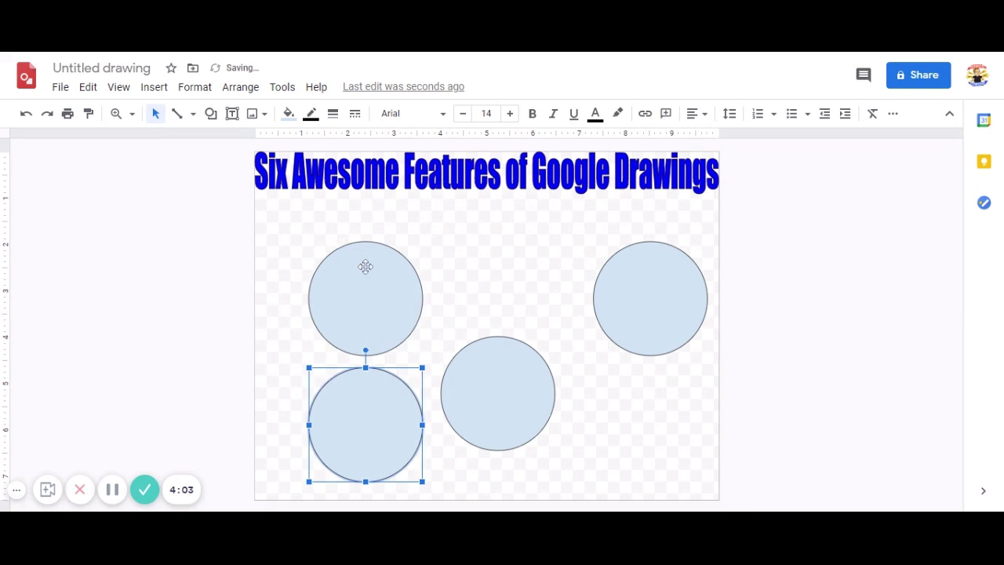
left_click_drag(365, 264, 361, 239)
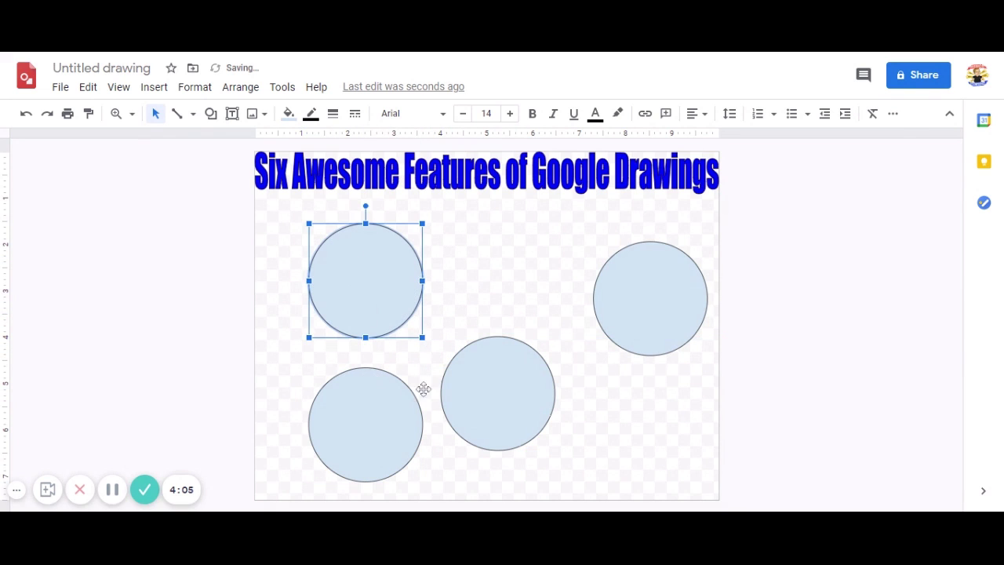
left_click_drag(497, 390, 507, 275)
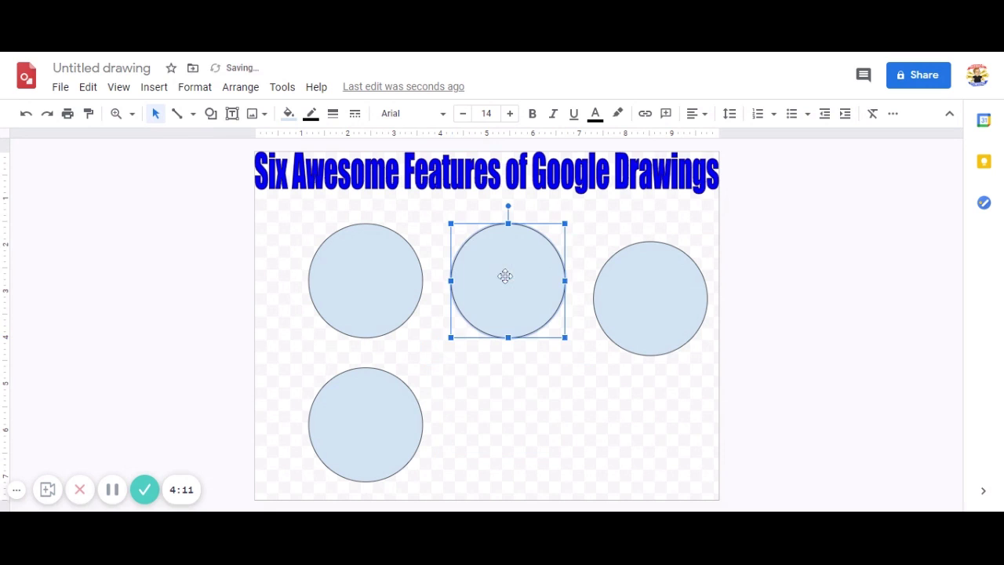
left_click_drag(648, 313, 628, 292)
left_click_drag(520, 296, 500, 290)
left_click(501, 406)
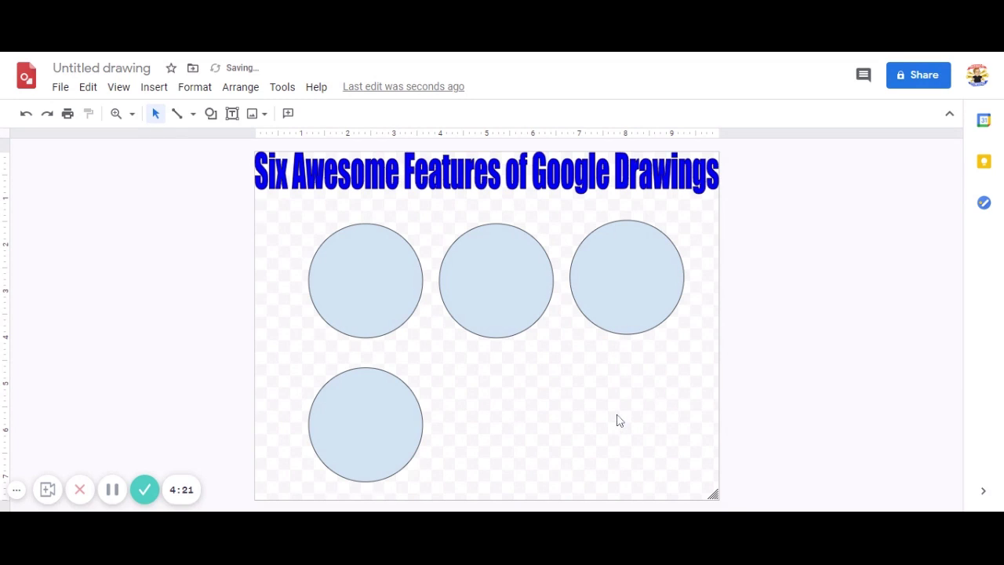
Show the Insert > Image choices: upload, web search, Drive, Photos, URL or camera
left_click(375, 262)
left_click(520, 293)
left_click(588, 384)
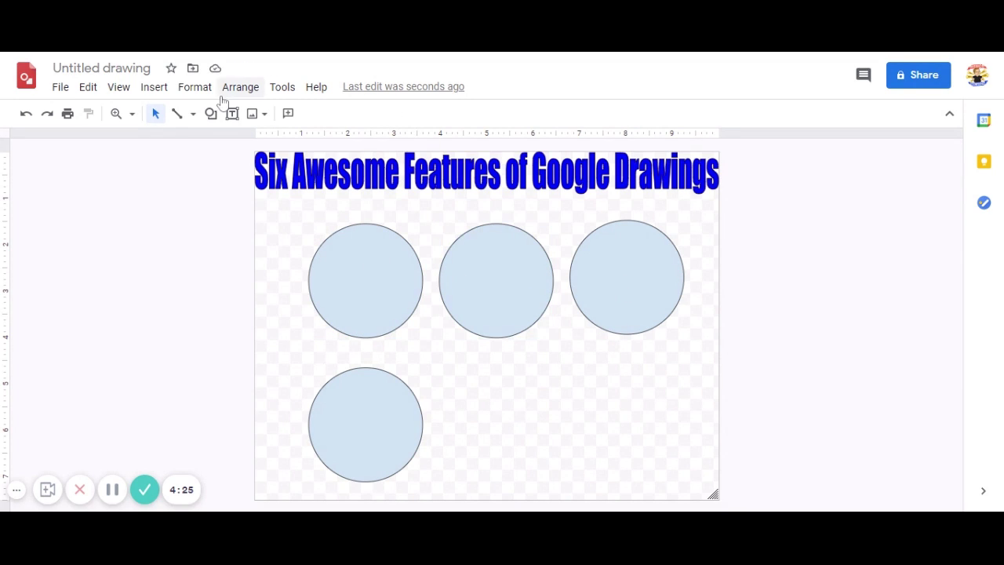
left_click(154, 87)
mouse_move(165, 116)
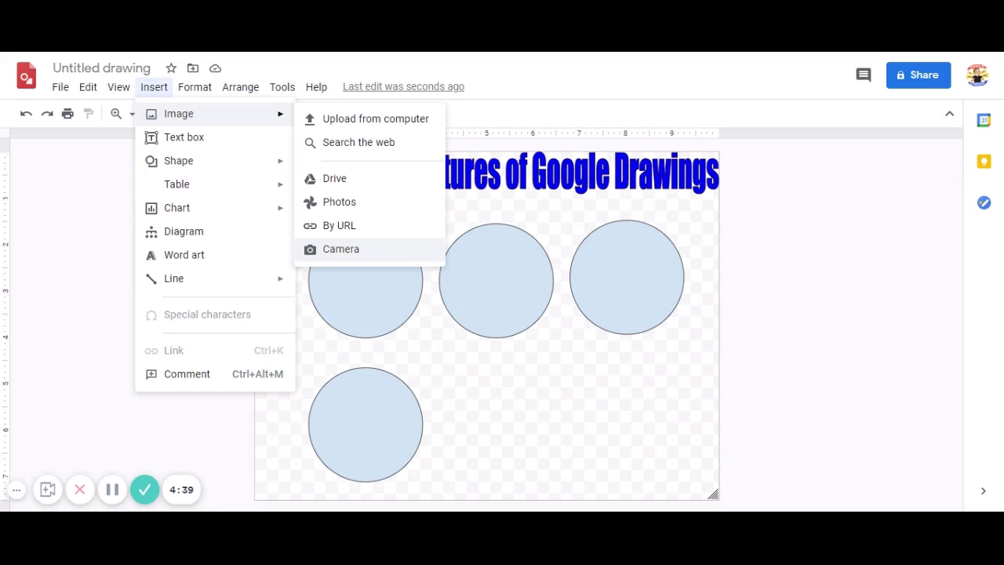
Paste the Christmas tech-tips image, shrink it, and place it over the top-left circle
left_click(362, 128)
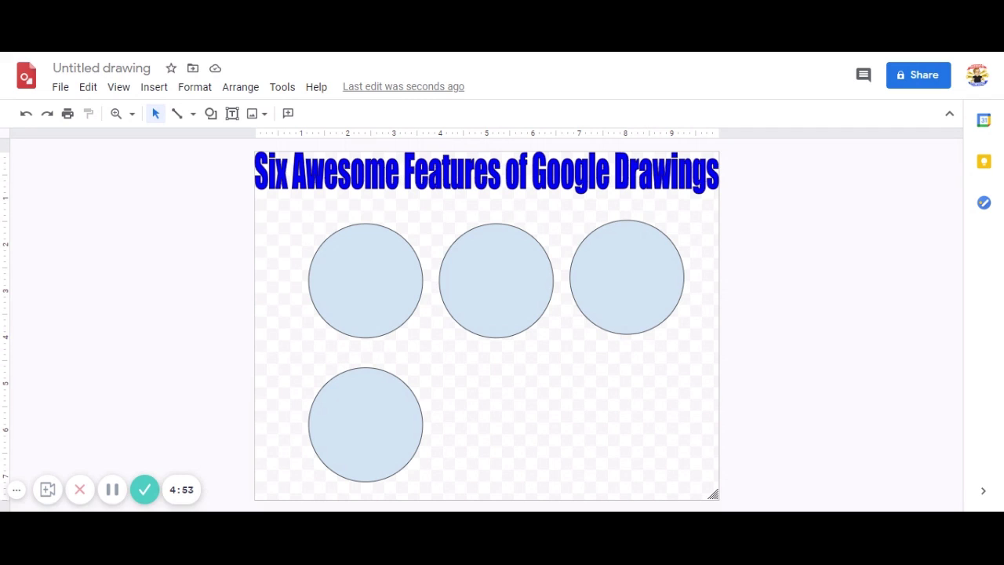
key("ctrl+v")
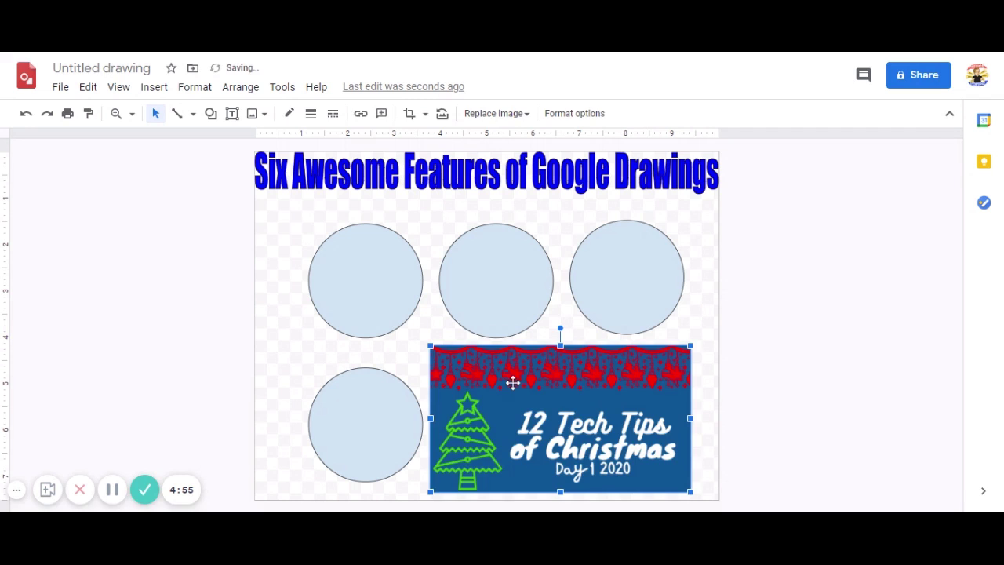
left_click_drag(627, 445, 532, 353)
left_click_drag(592, 397, 569, 376)
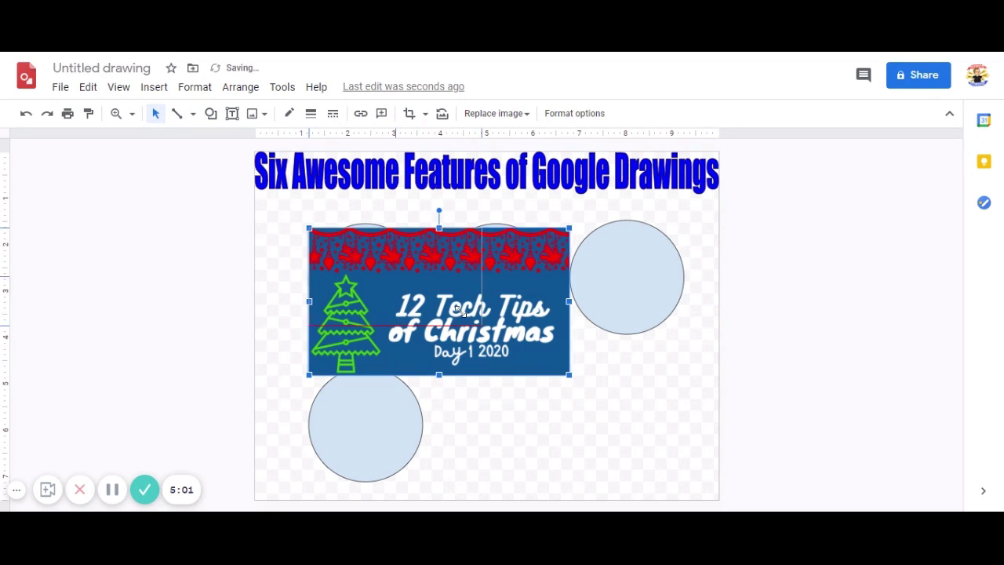
left_click_drag(354, 257, 325, 243)
Leave the small image at the first circle's top-left edge and move to a blank Untitled drawing
left_click(544, 446)
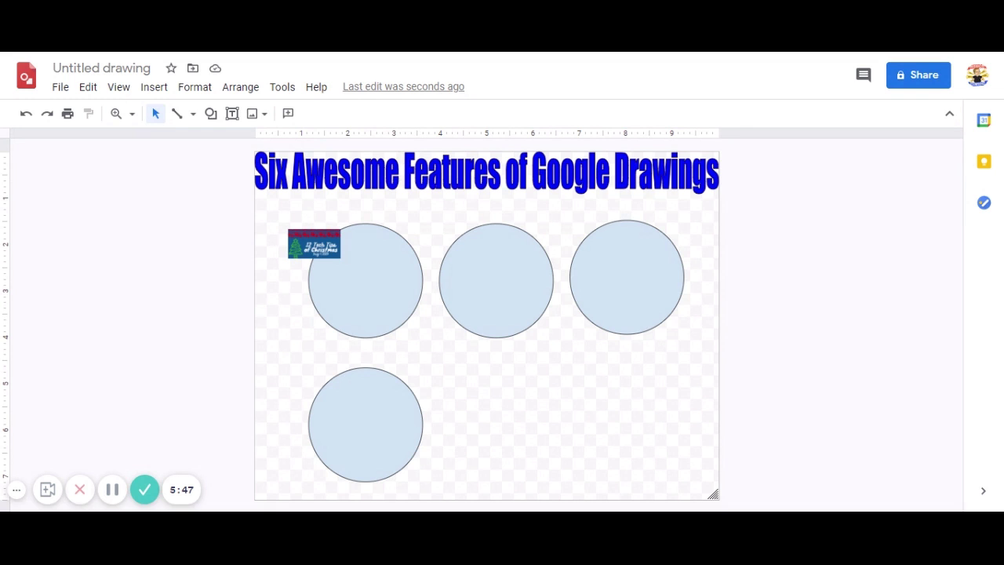
left_click(144, 490)
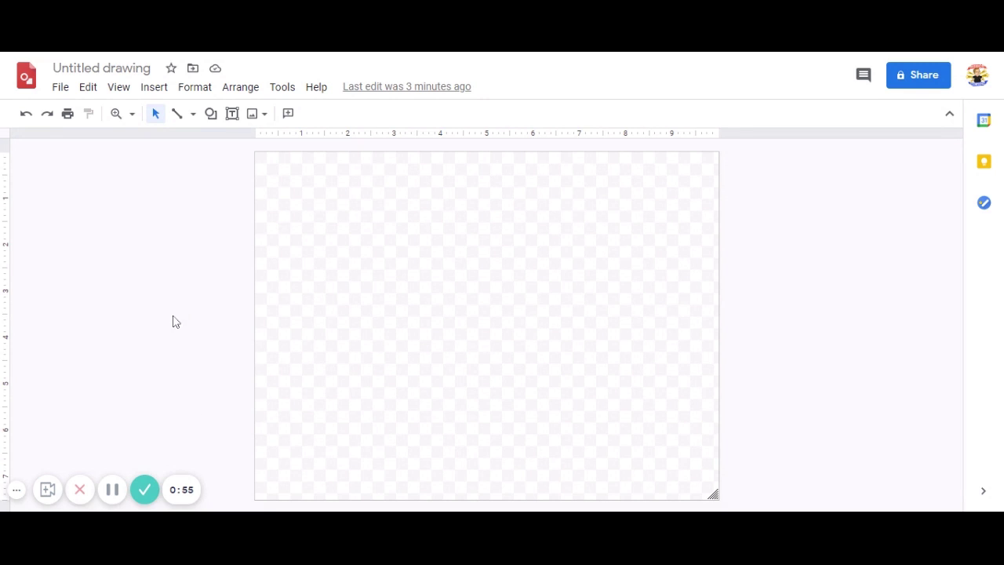
Bring up Page setup from the File menu, showing the Standard 4:3 size
left_click(61, 89)
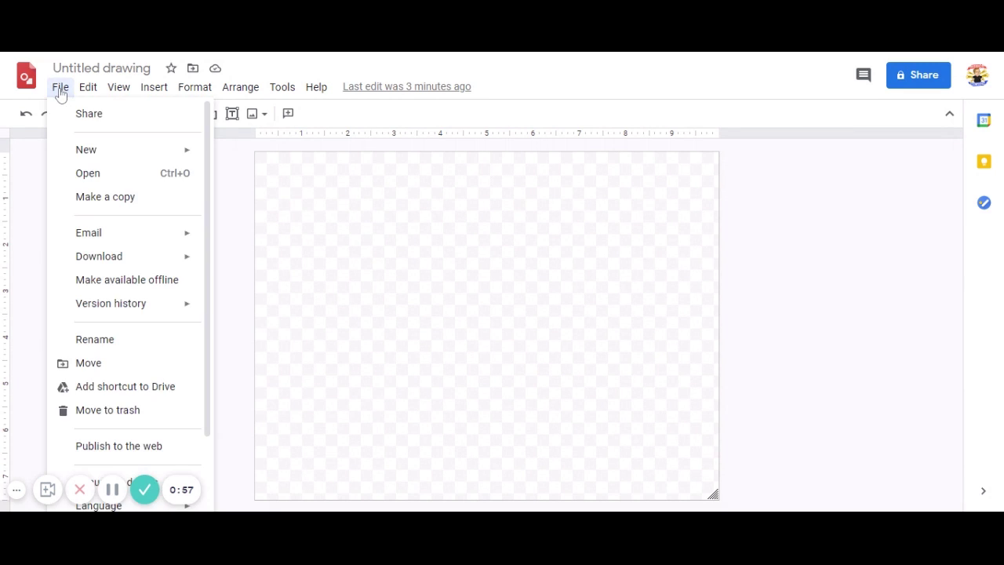
scroll(94, 323, "down", 1)
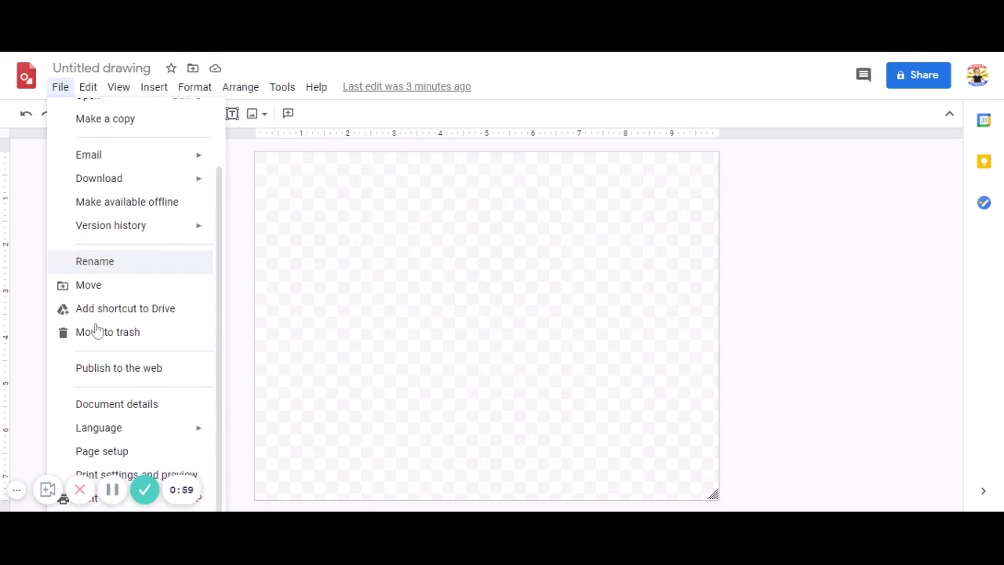
left_click(134, 456)
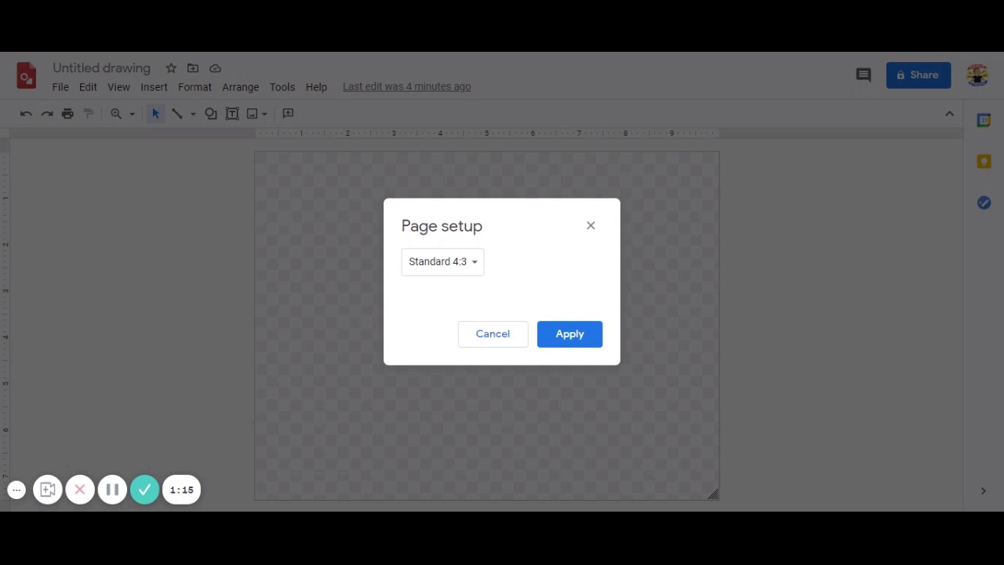
Choose a Custom page size in centimetres with width 42 and height 29.7
left_click(475, 270)
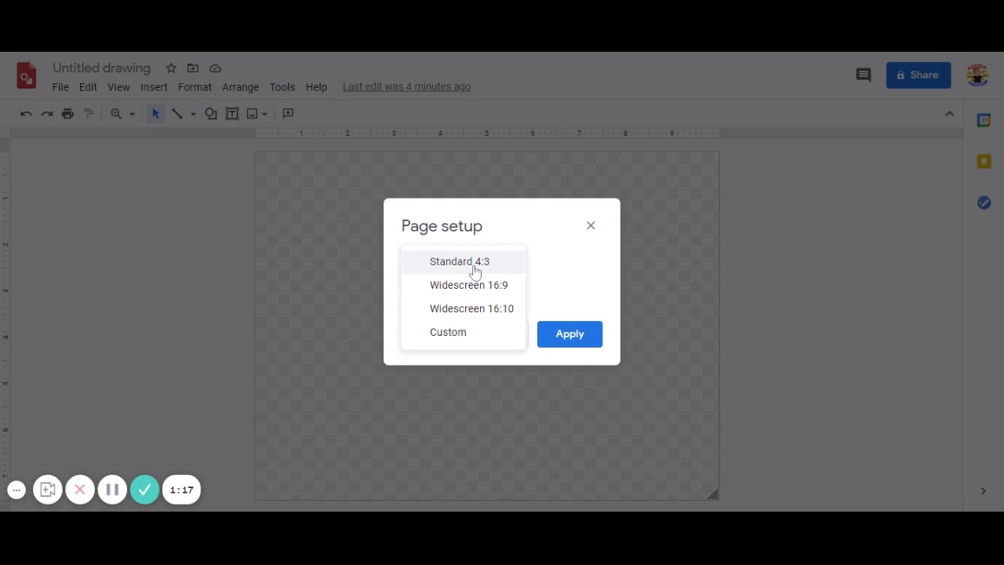
left_click(448, 333)
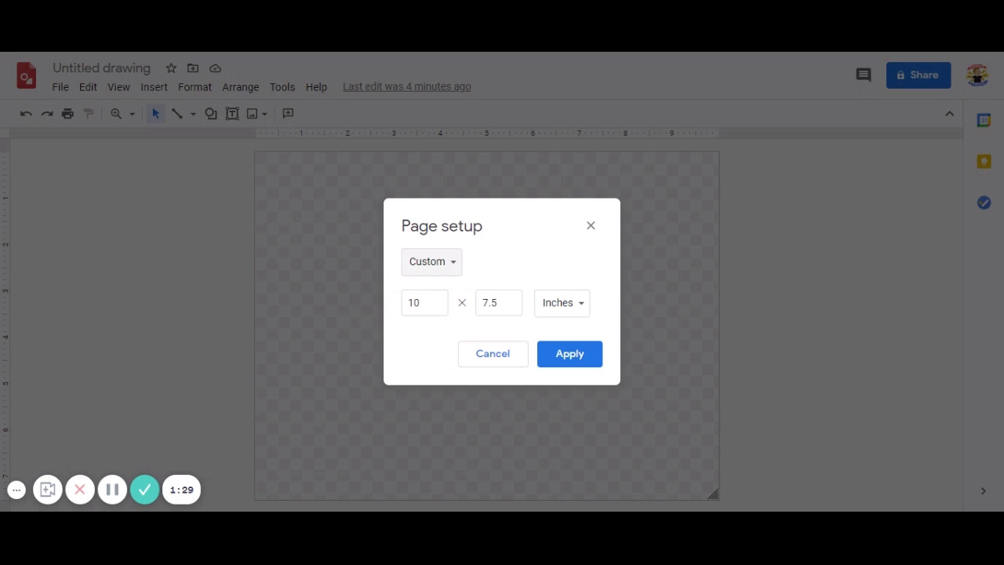
left_click(572, 302)
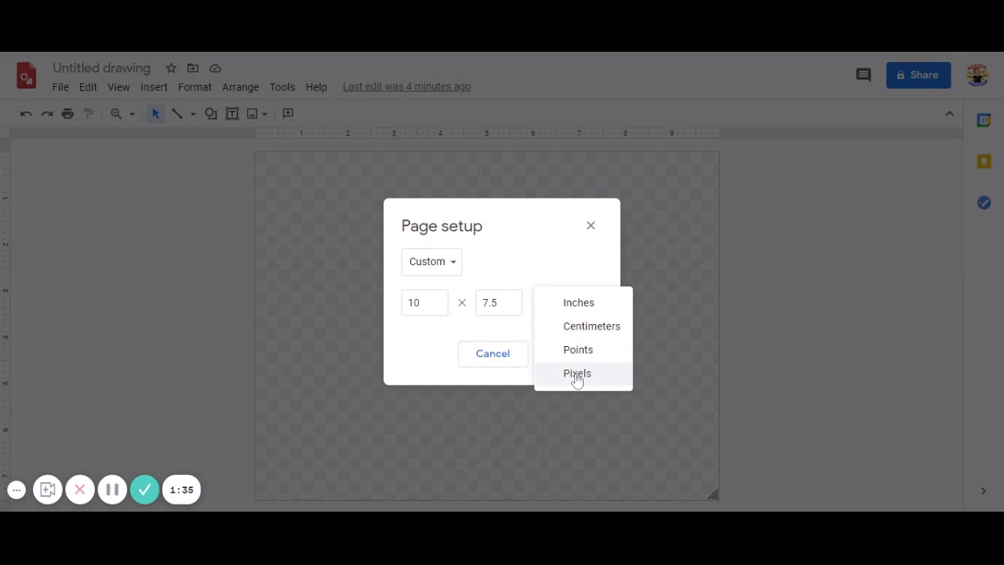
left_click(601, 332)
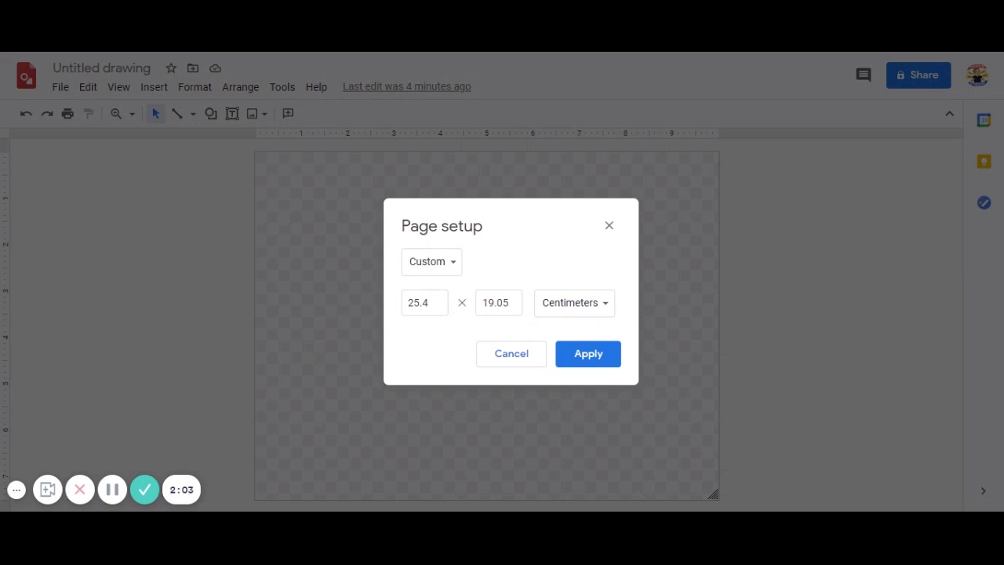
left_click(424, 303)
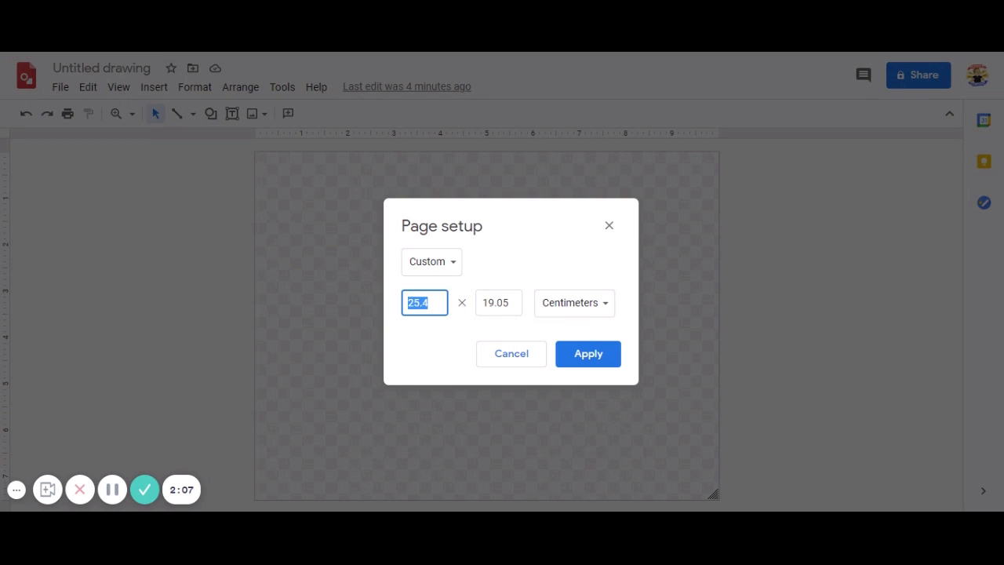
type("42")
key("Tab")
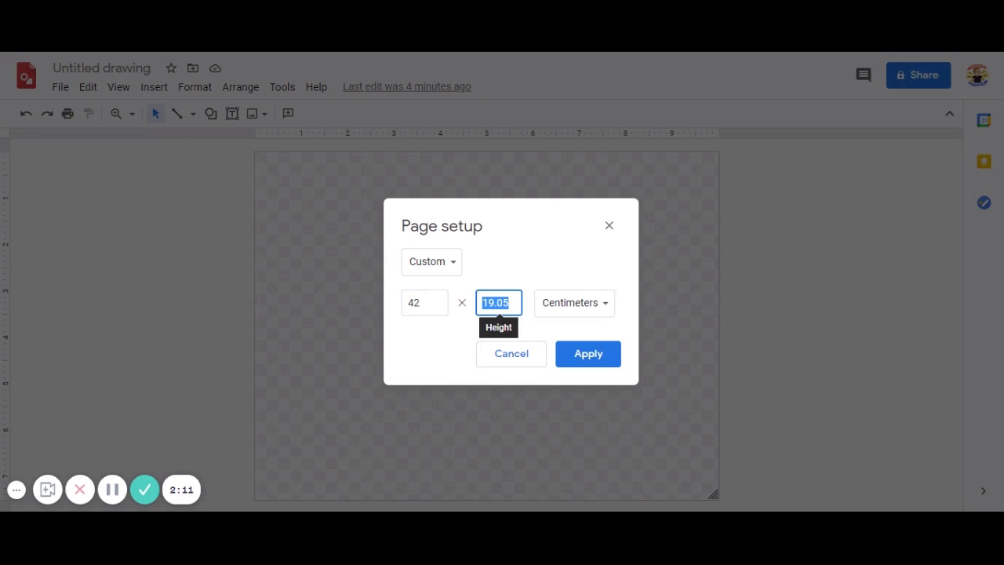
type("29")
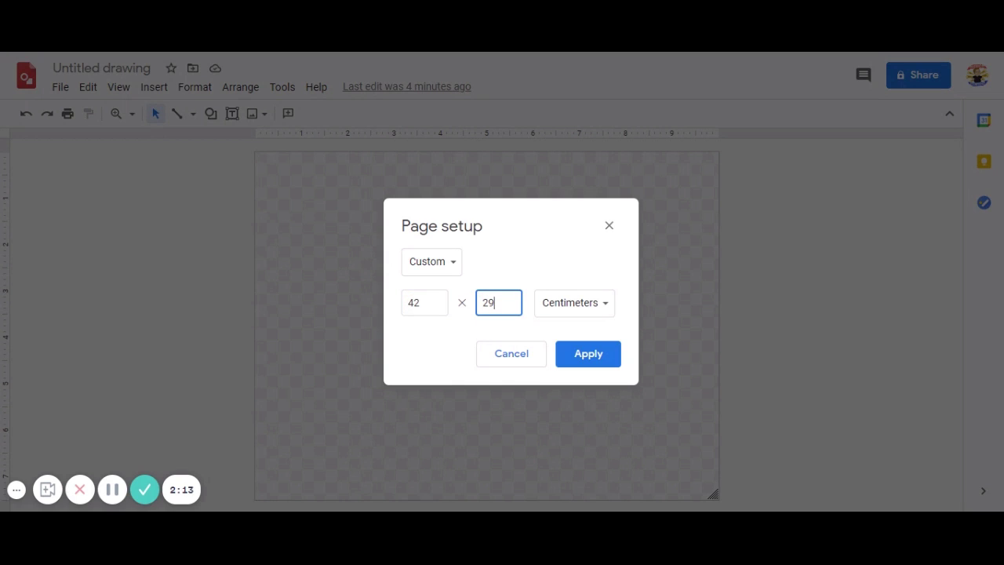
type(".7")
Apply the 42 × 29.7 cm size, then reopen Page setup and enter 10 × 10 centimetres
left_click(600, 357)
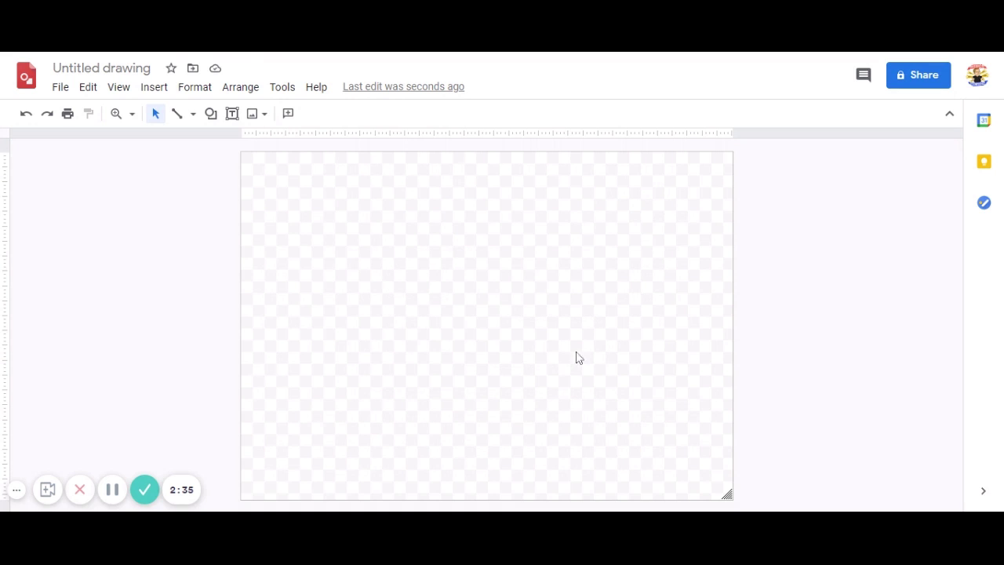
left_click(61, 86)
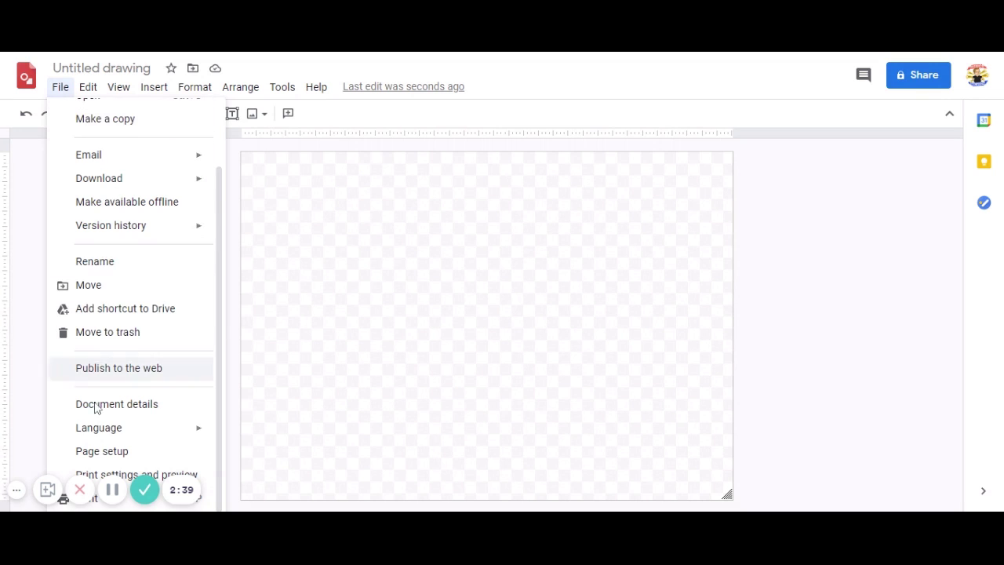
left_click(109, 453)
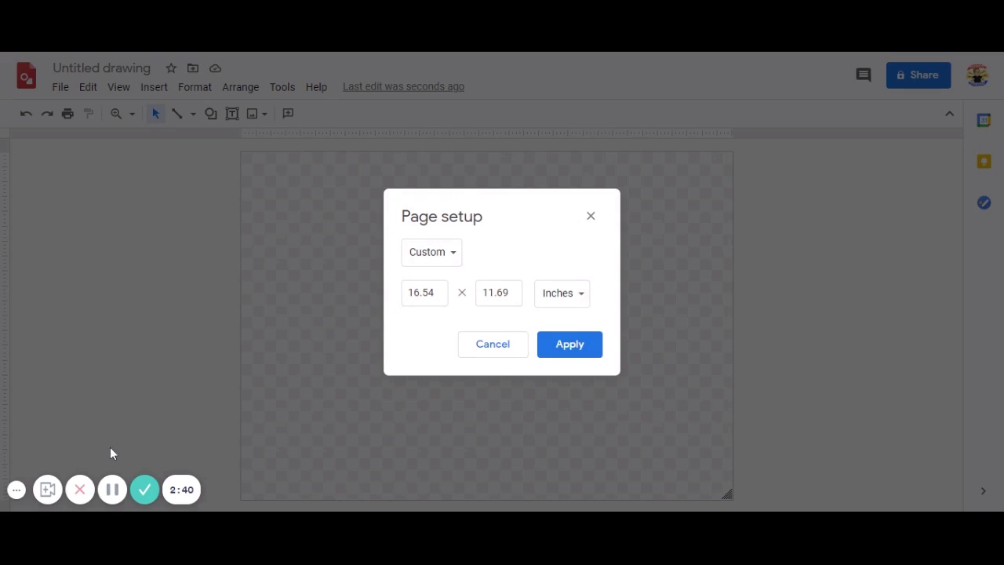
left_click(580, 299)
left_click(580, 316)
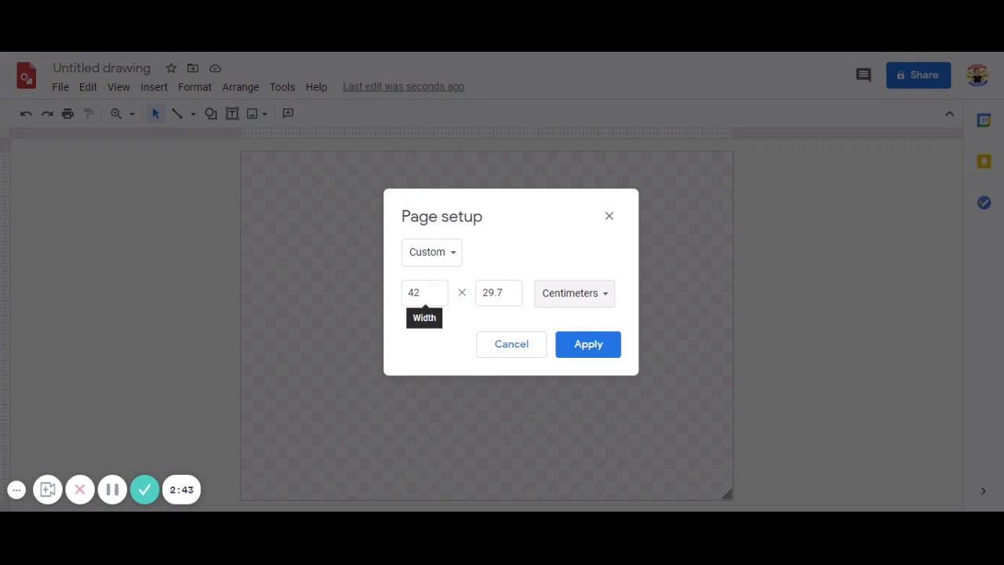
double_click(414, 293)
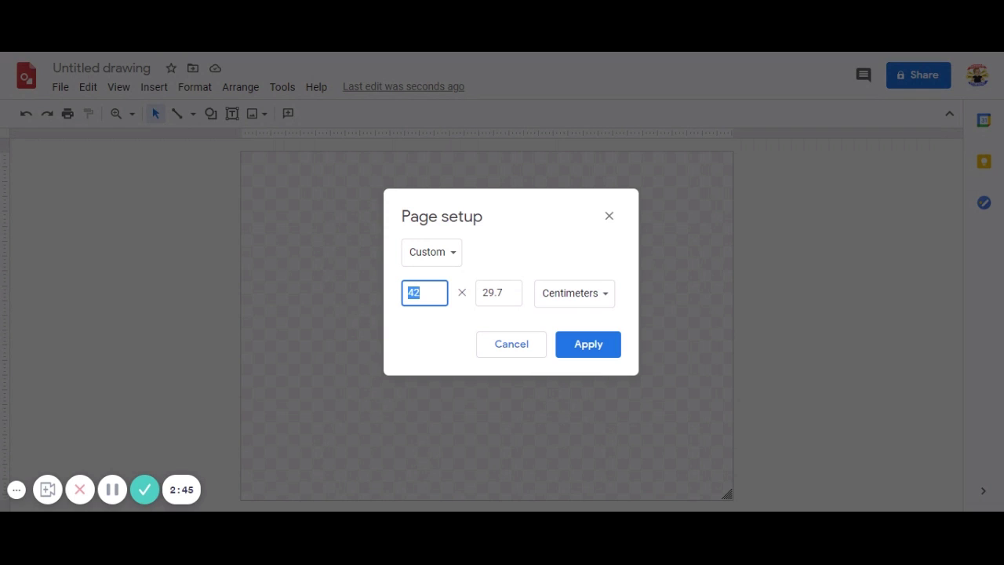
type("10")
key("Tab")
type("10")
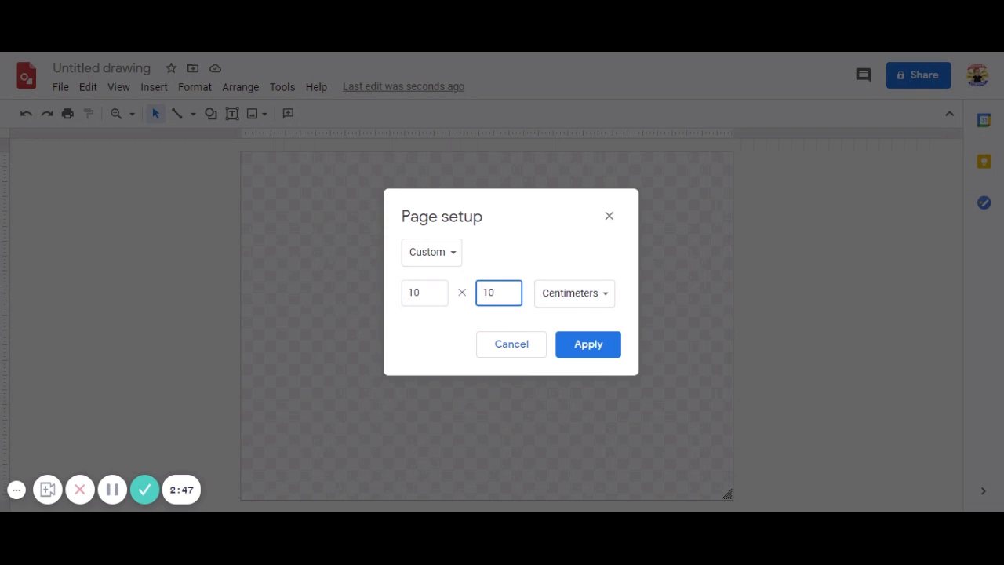
Apply the 10 × 10 cm square page and show the PDF, JPEG, PNG and SVG download options
left_click(574, 345)
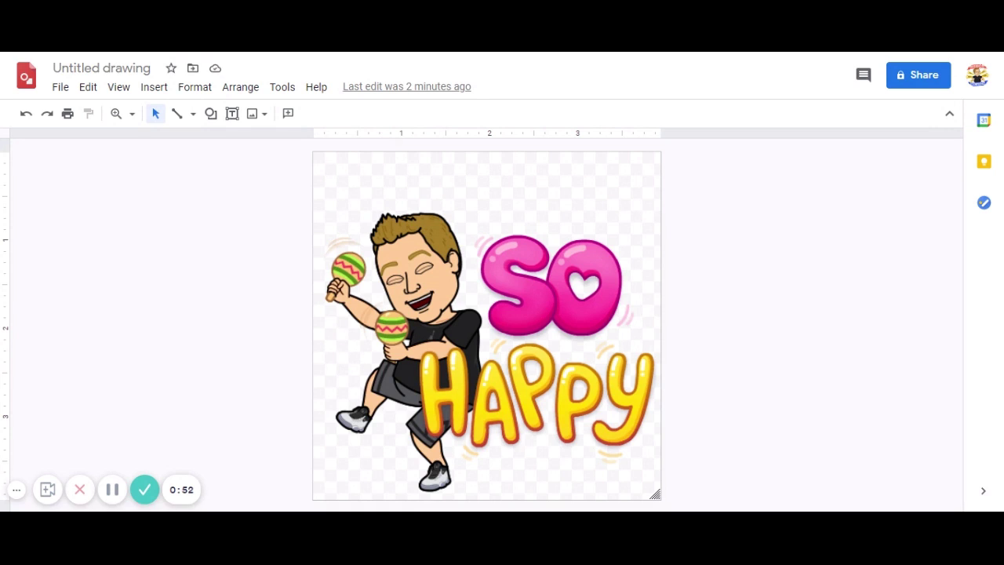
left_click(62, 88)
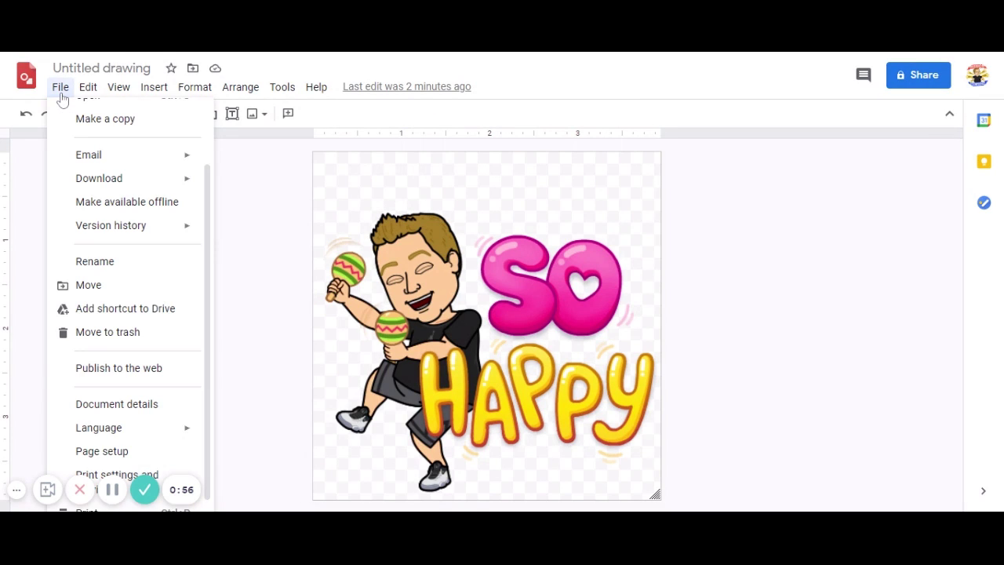
mouse_move(95, 182)
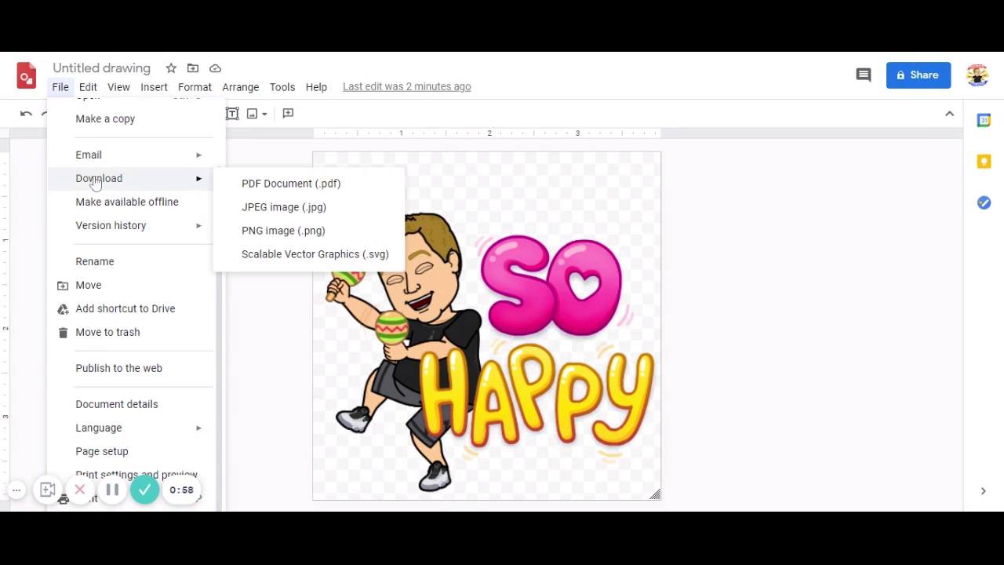